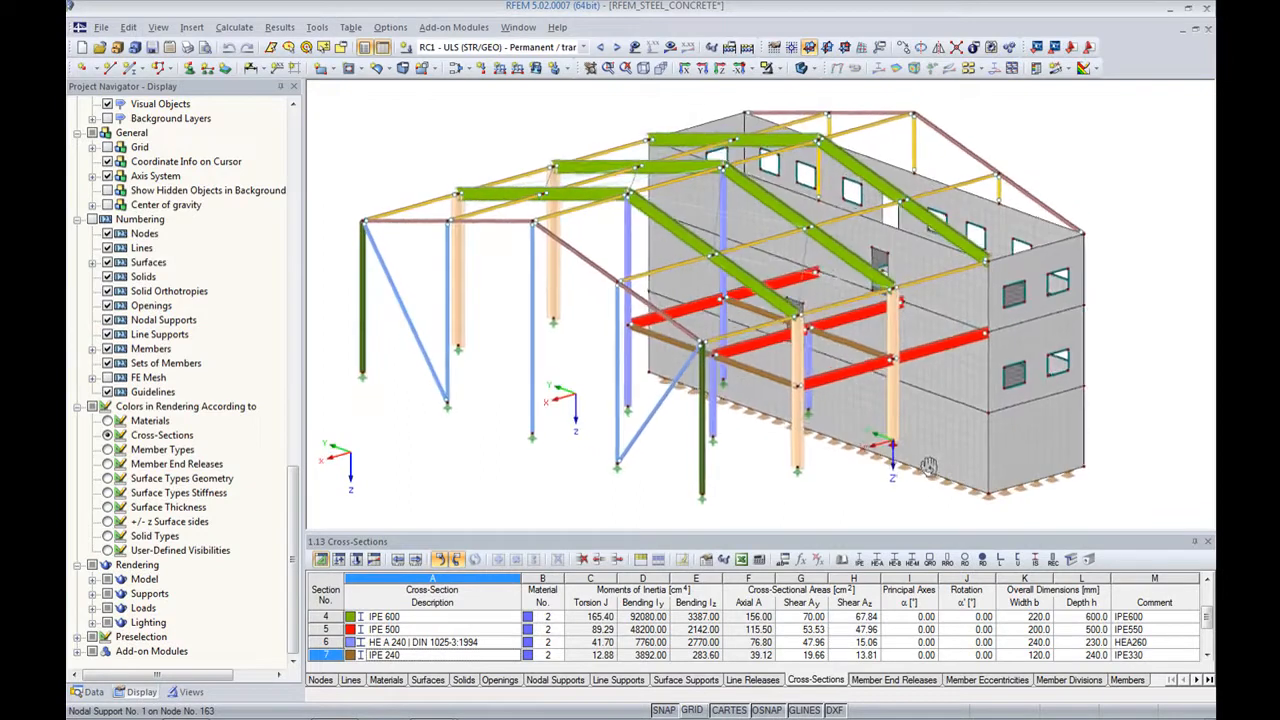
- Export the building model to a new Bentley ISM file named RFEM_STEEL_CONCRETE in the Webinar folder, using set of member representation
{"action": "scroll", "coordinate": [842, 428], "scroll_direction": "up", "scroll_amount": 3}
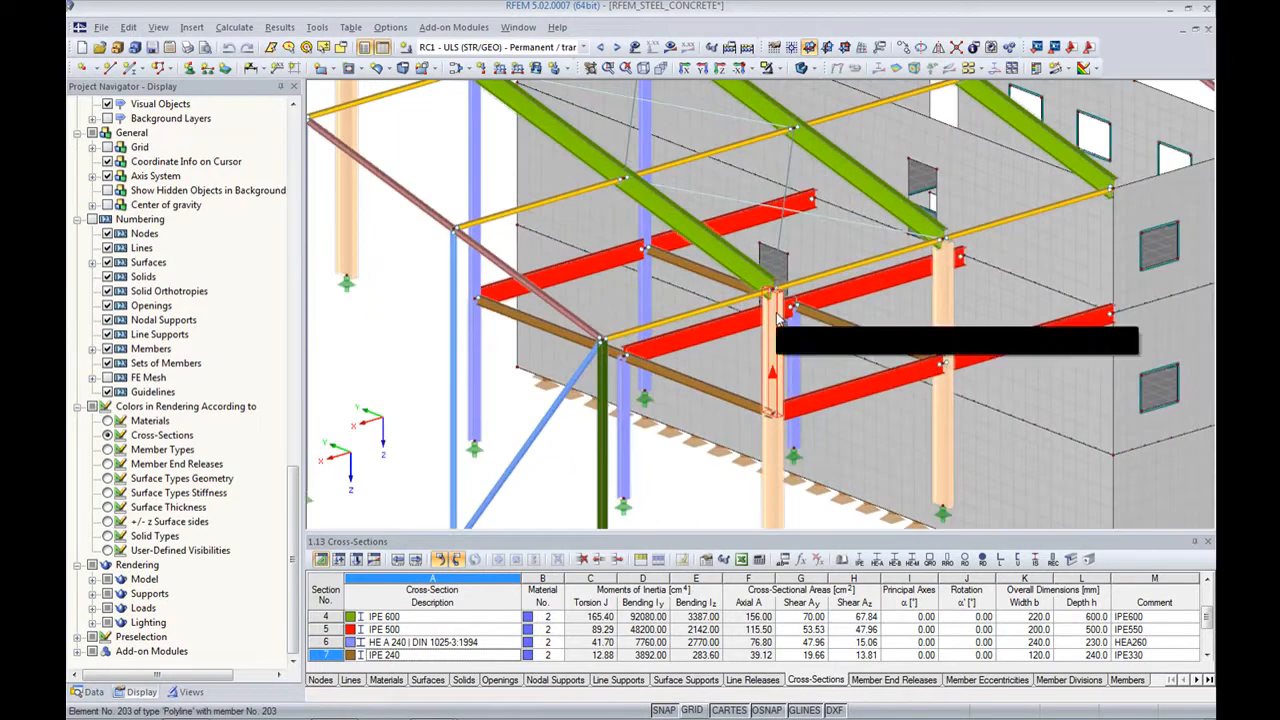
{"action": "scroll", "coordinate": [779, 318], "scroll_direction": "down", "scroll_amount": 4}
{"action": "scroll", "coordinate": [812, 340], "scroll_direction": "up", "scroll_amount": 1}
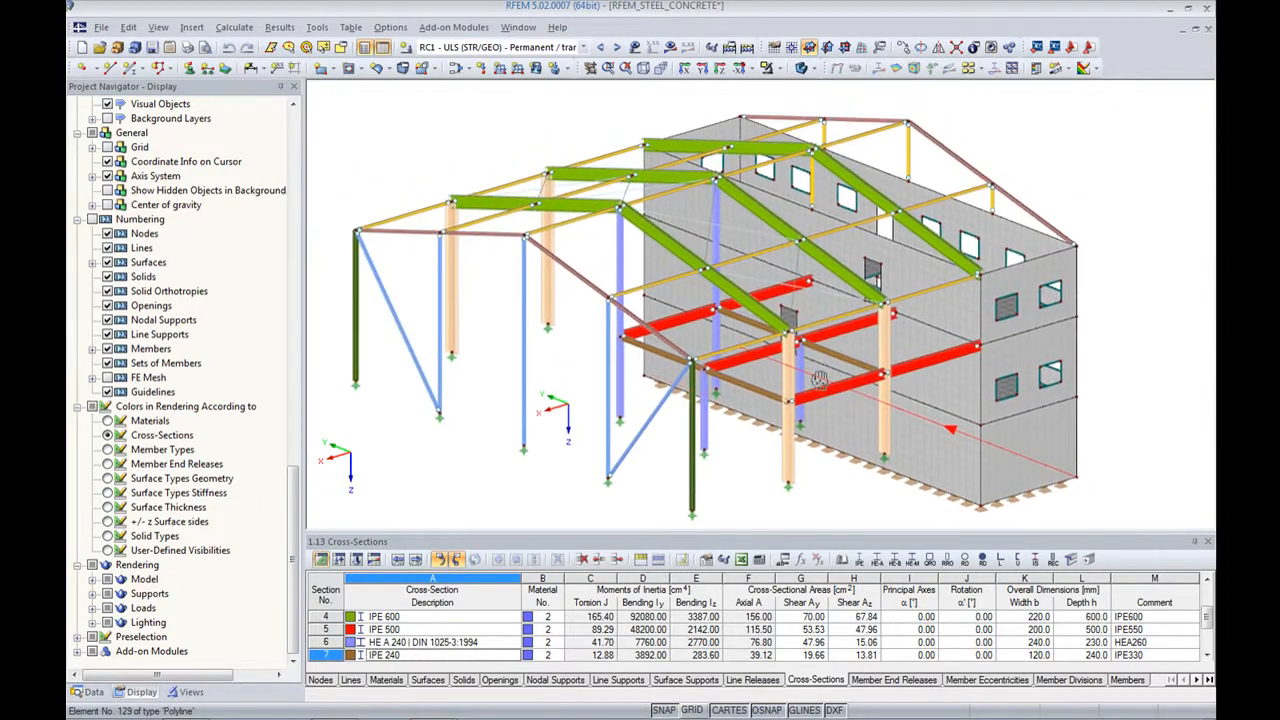
{"action": "left_click", "coordinate": [101, 27]}
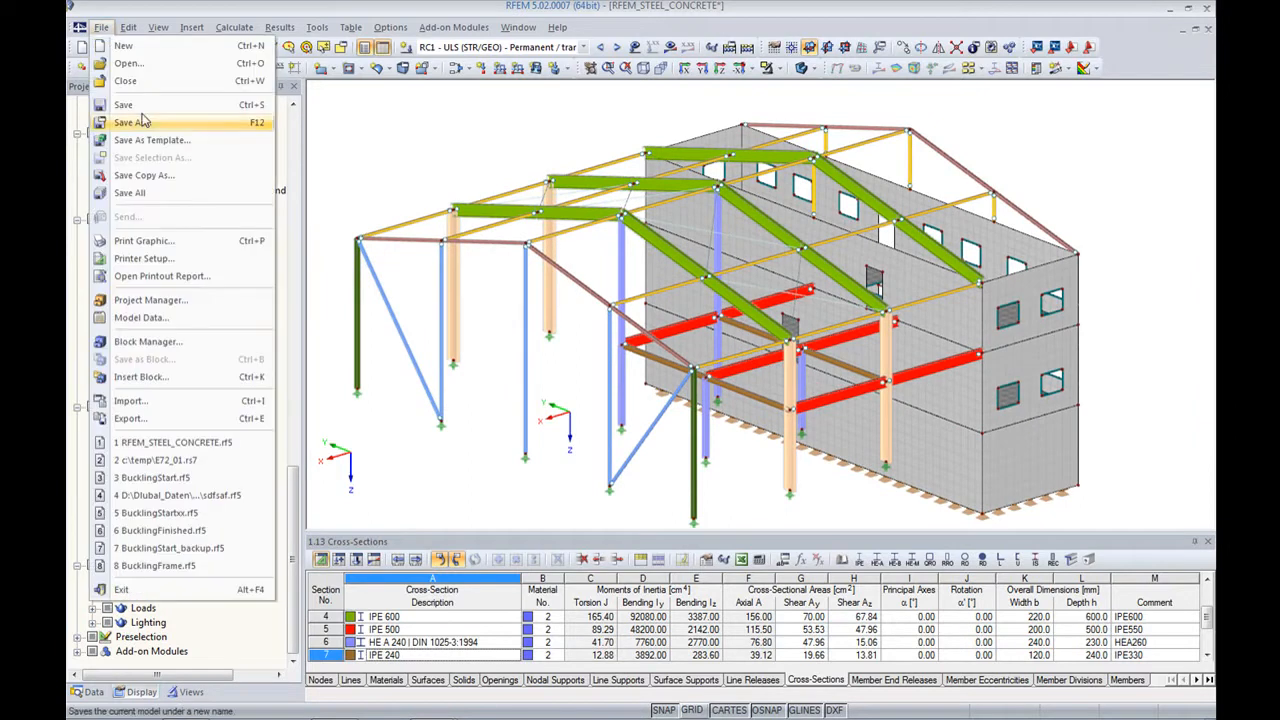
{"action": "left_click", "coordinate": [164, 421]}
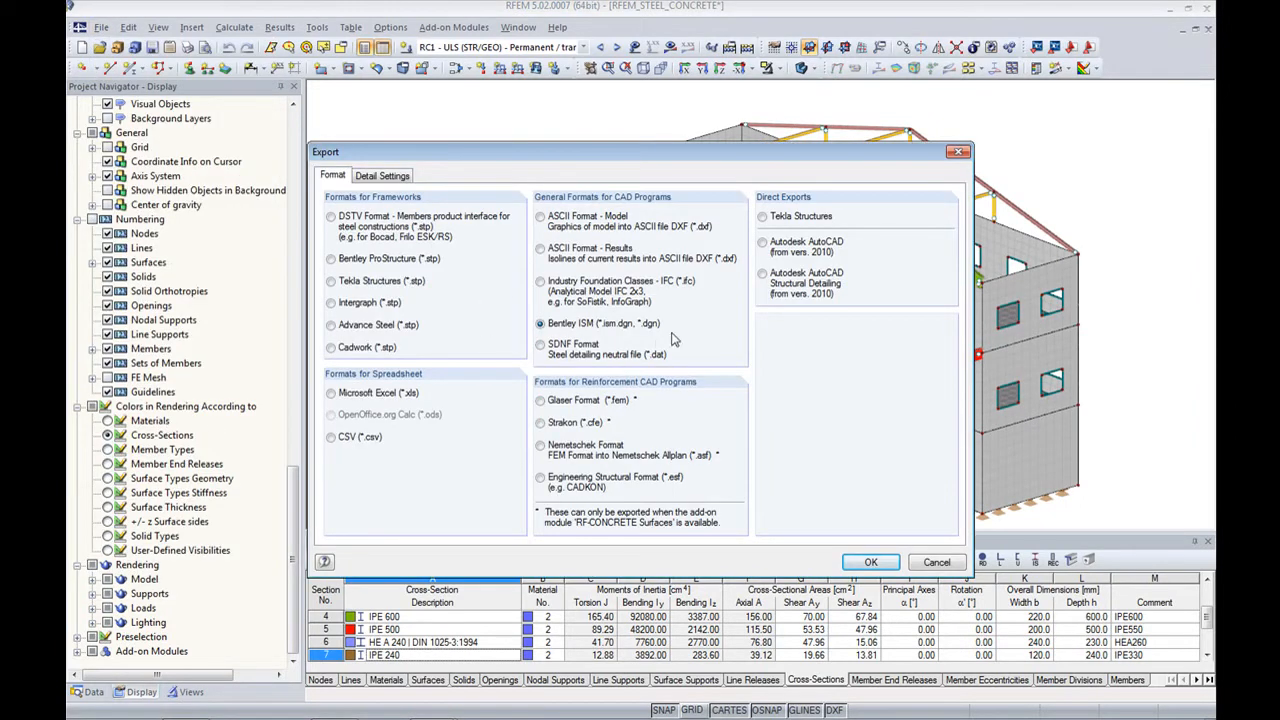
{"action": "left_click", "coordinate": [866, 561]}
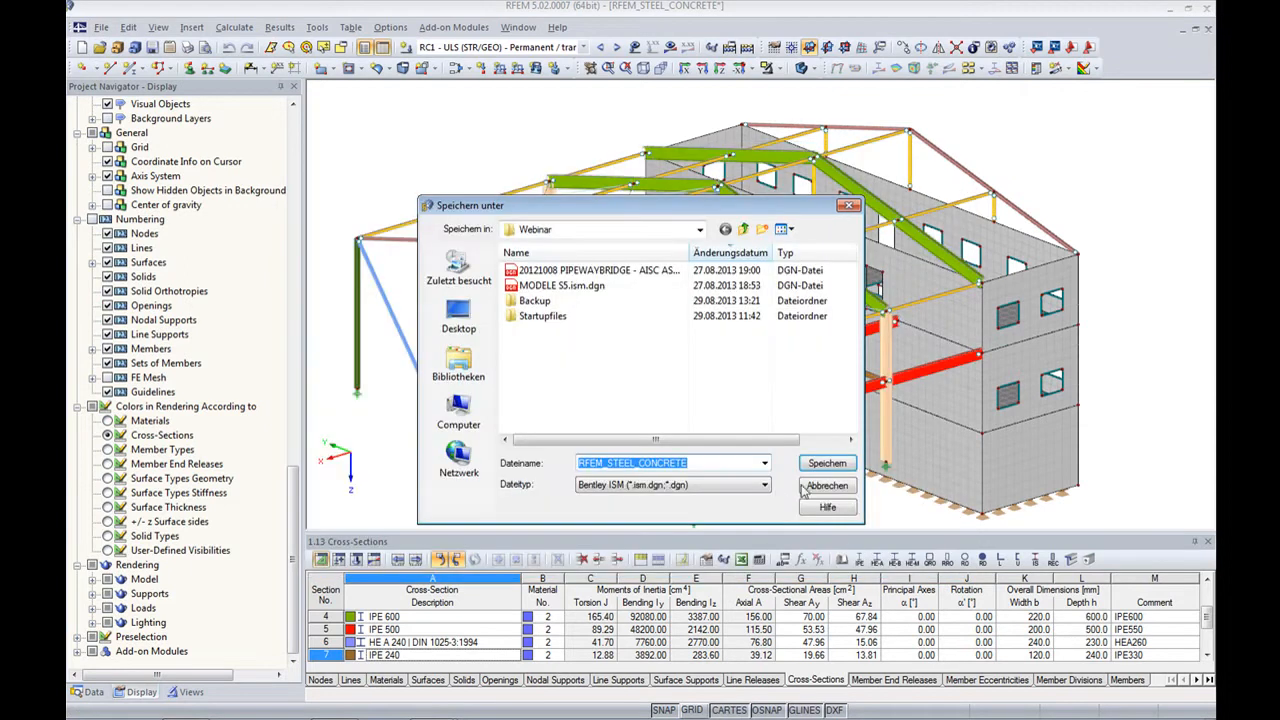
{"action": "left_click", "coordinate": [826, 464]}
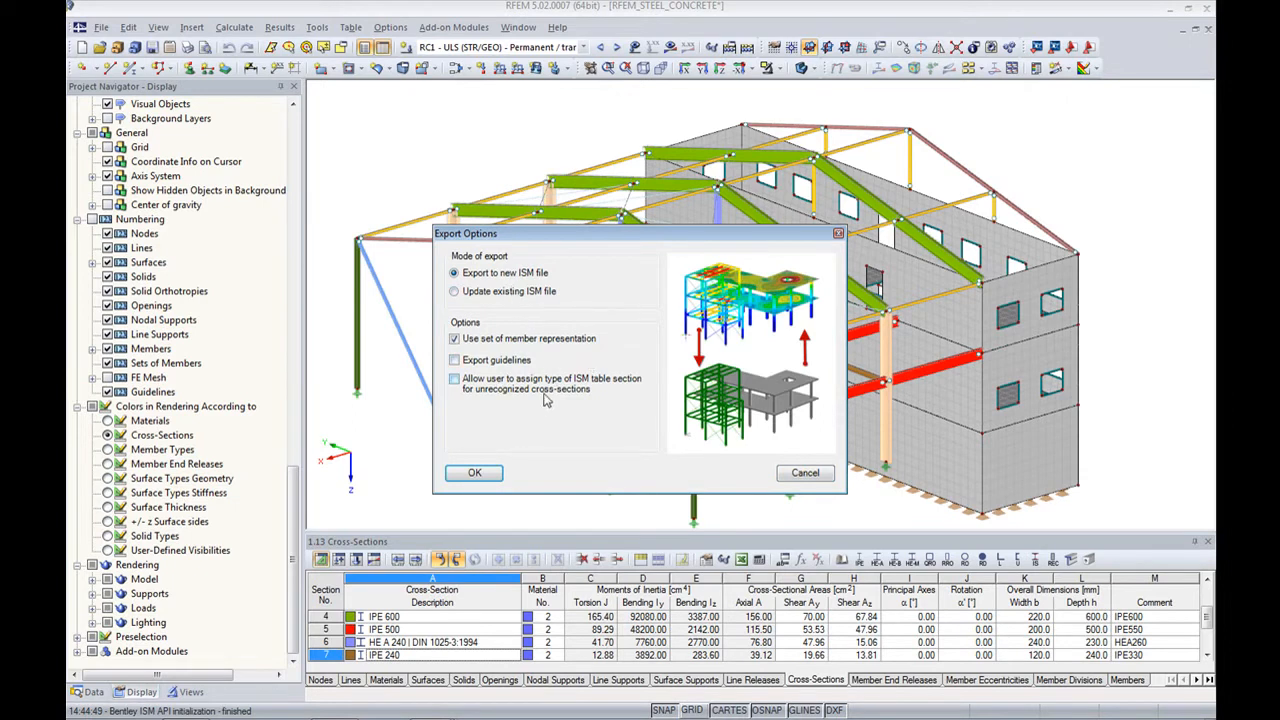
{"action": "left_click", "coordinate": [478, 473]}
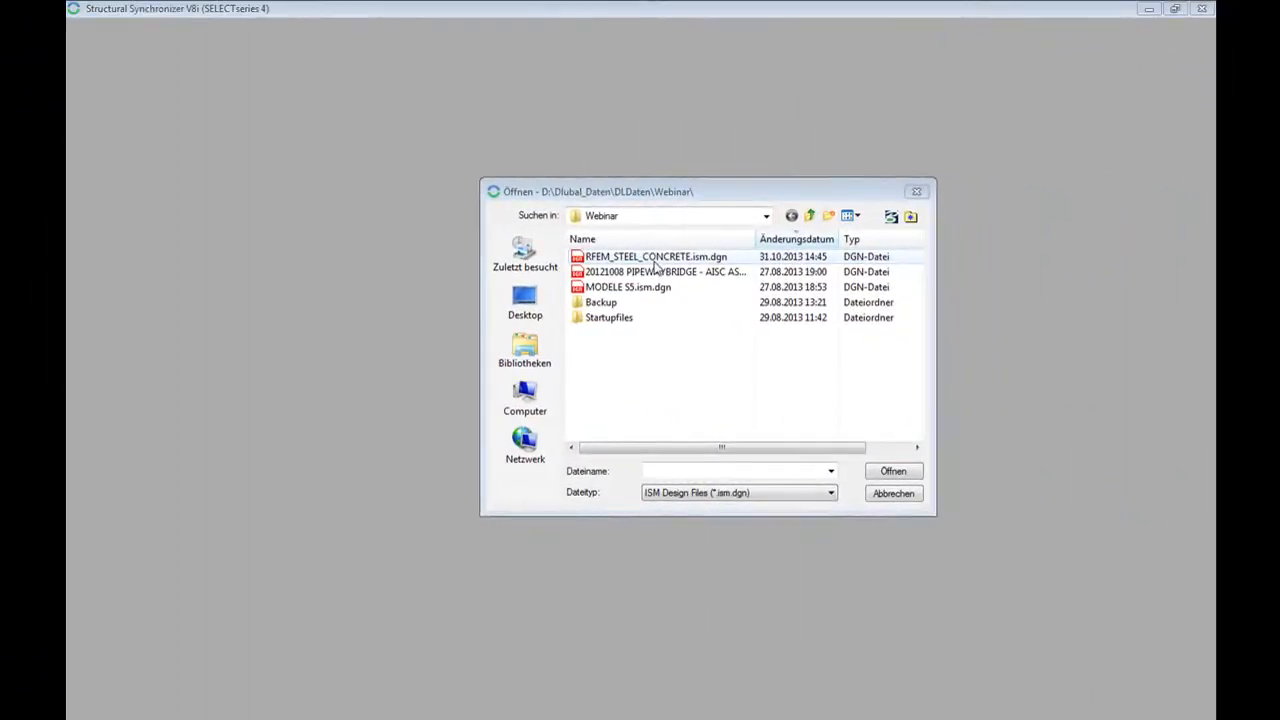
- Switch to Structural Synchronizer and open RFEM_STEEL_CONCRETE.ism.dgn from the Webinar folder
{"action": "left_click", "coordinate": [655, 265]}
{"action": "left_click", "coordinate": [892, 471]}
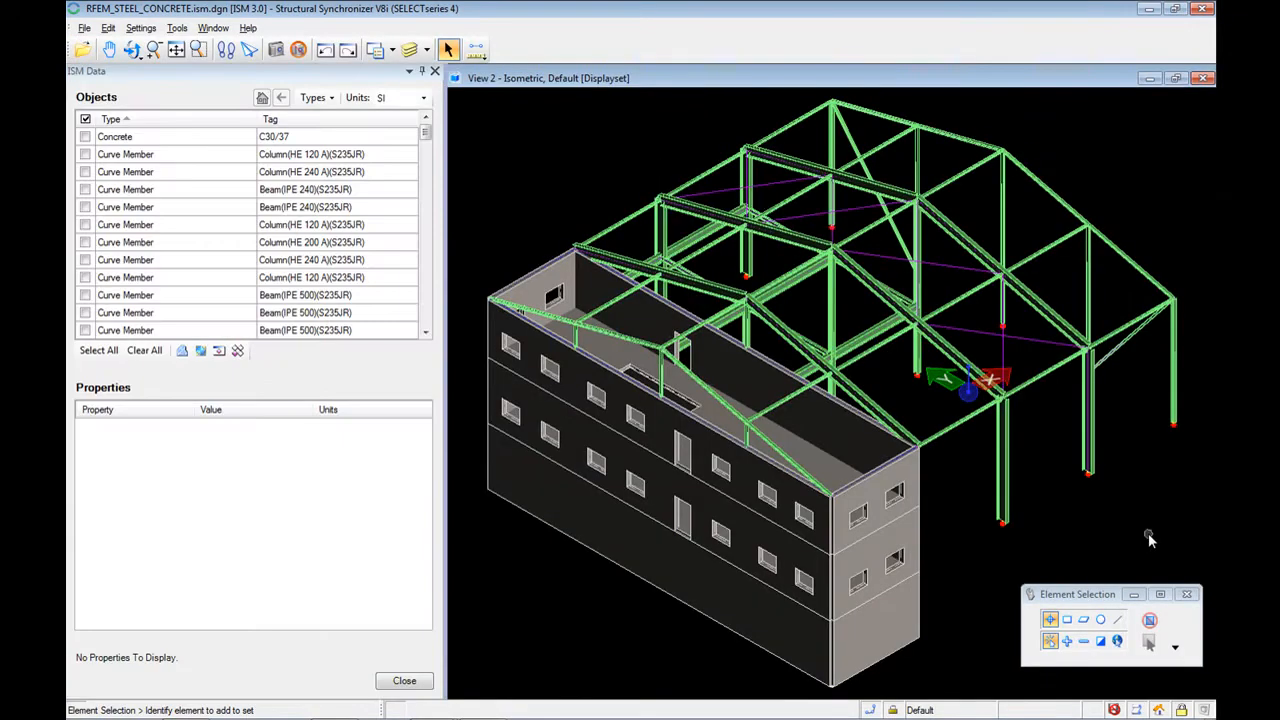
- Inspect the properties of the outer corner column, its adjacent diagonal, the lower concrete wall and the support at the diagonal's base
{"action": "left_click", "coordinate": [134, 52]}
{"action": "left_click_drag", "start_coordinate": [645, 577], "coordinate": [946, 594]}
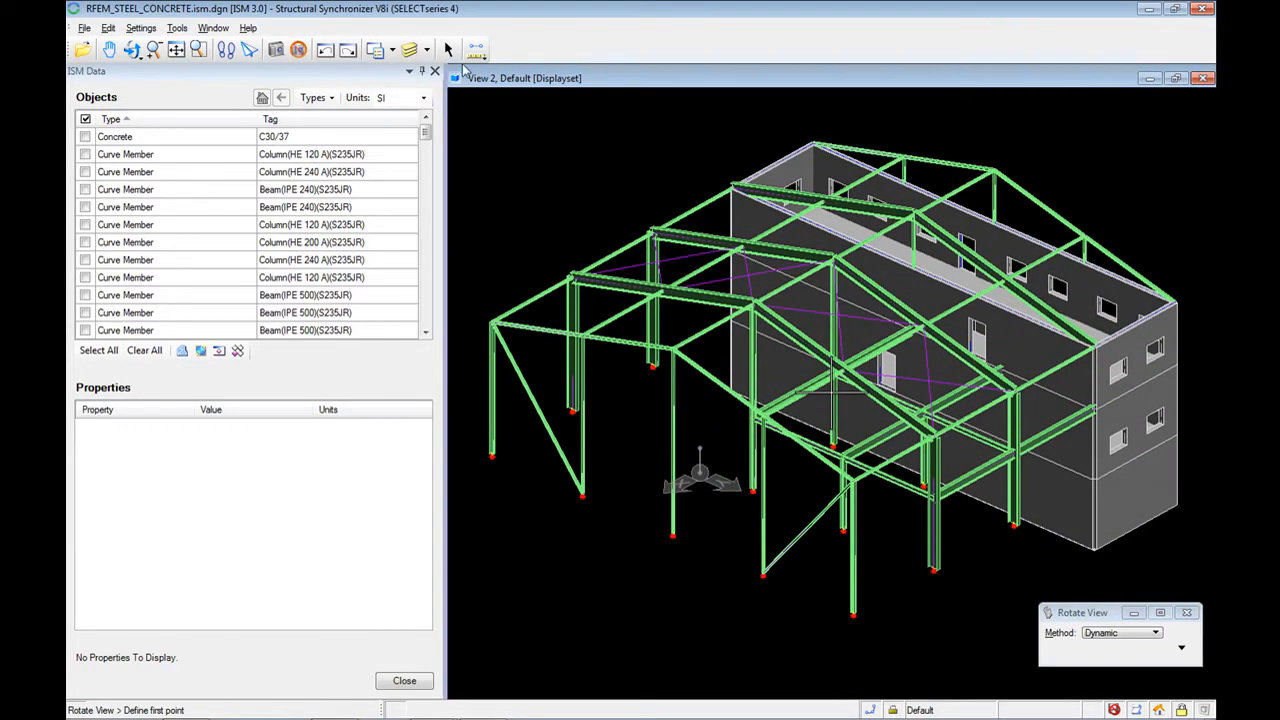
{"action": "left_click", "coordinate": [448, 49]}
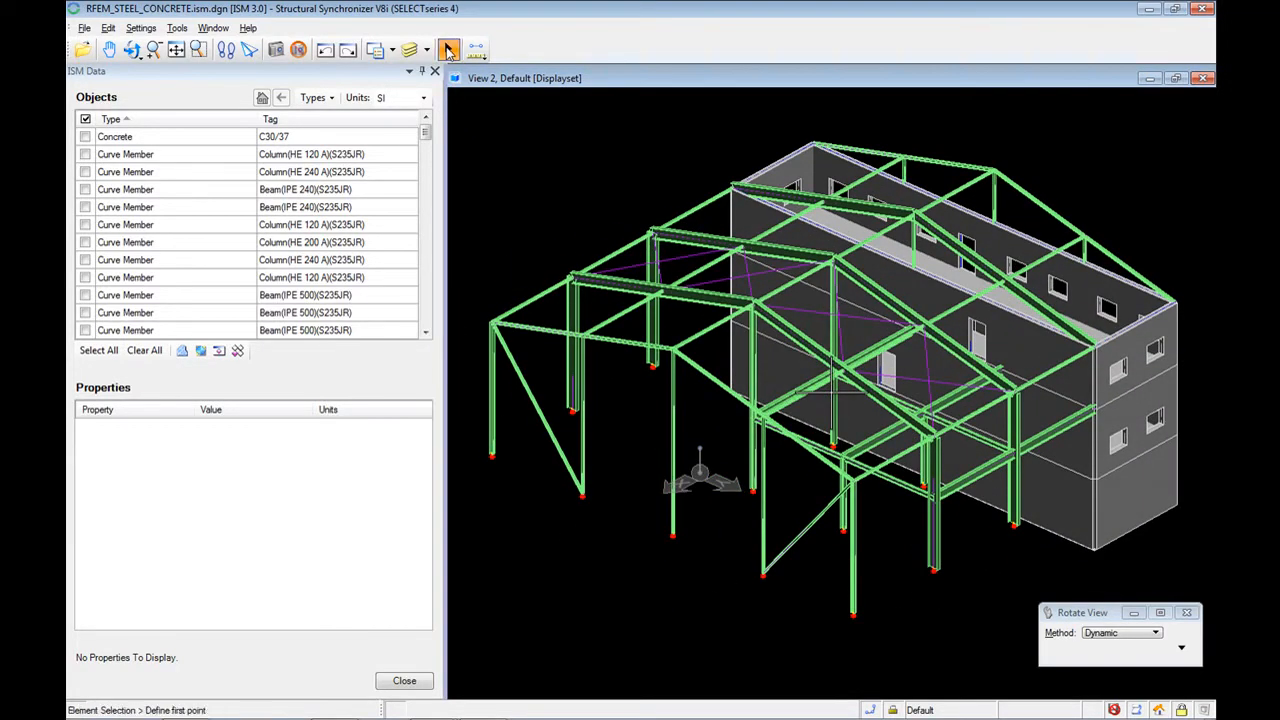
{"action": "left_click", "coordinate": [490, 408]}
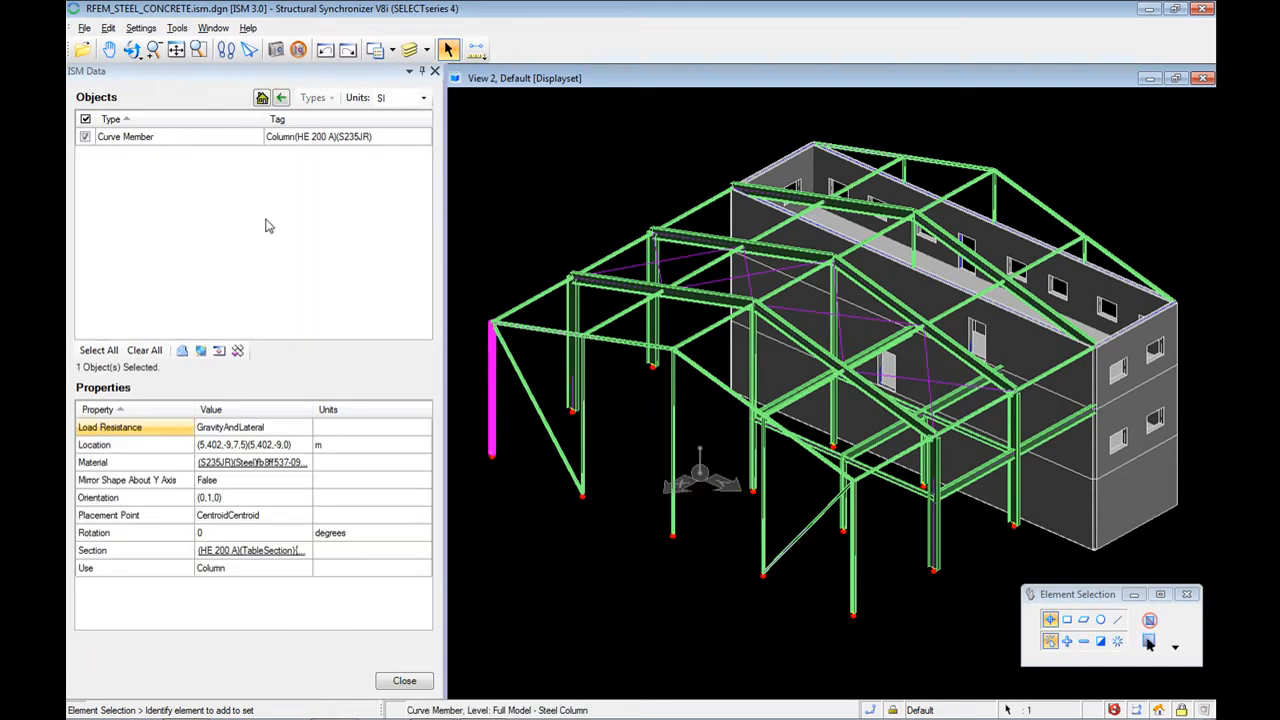
{"action": "left_click", "coordinate": [540, 418]}
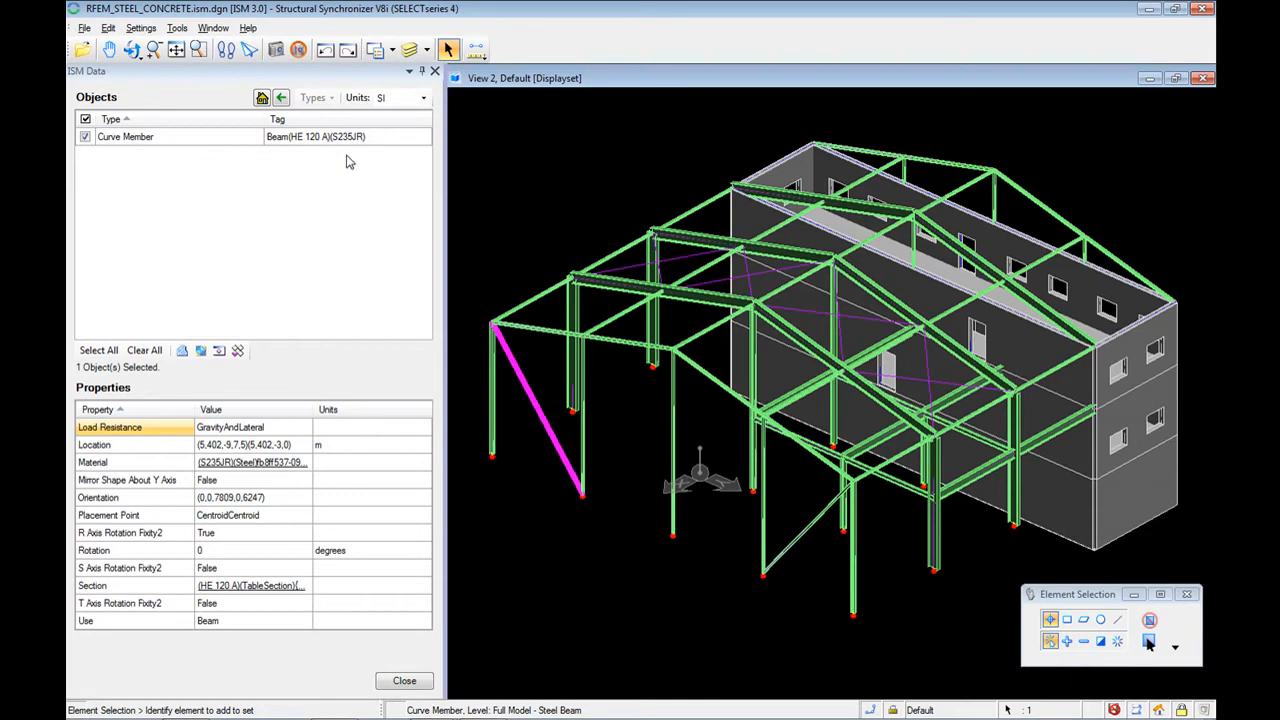
{"action": "left_click", "coordinate": [1058, 528]}
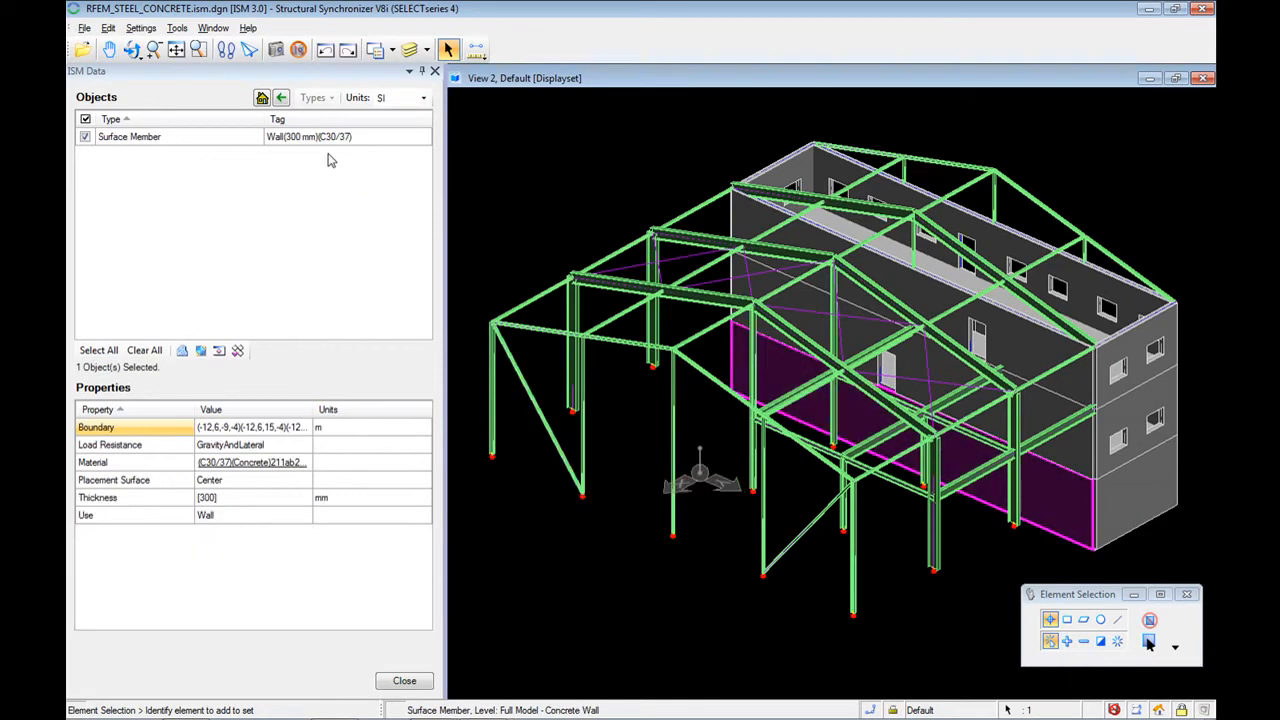
{"action": "left_click", "coordinate": [582, 494]}
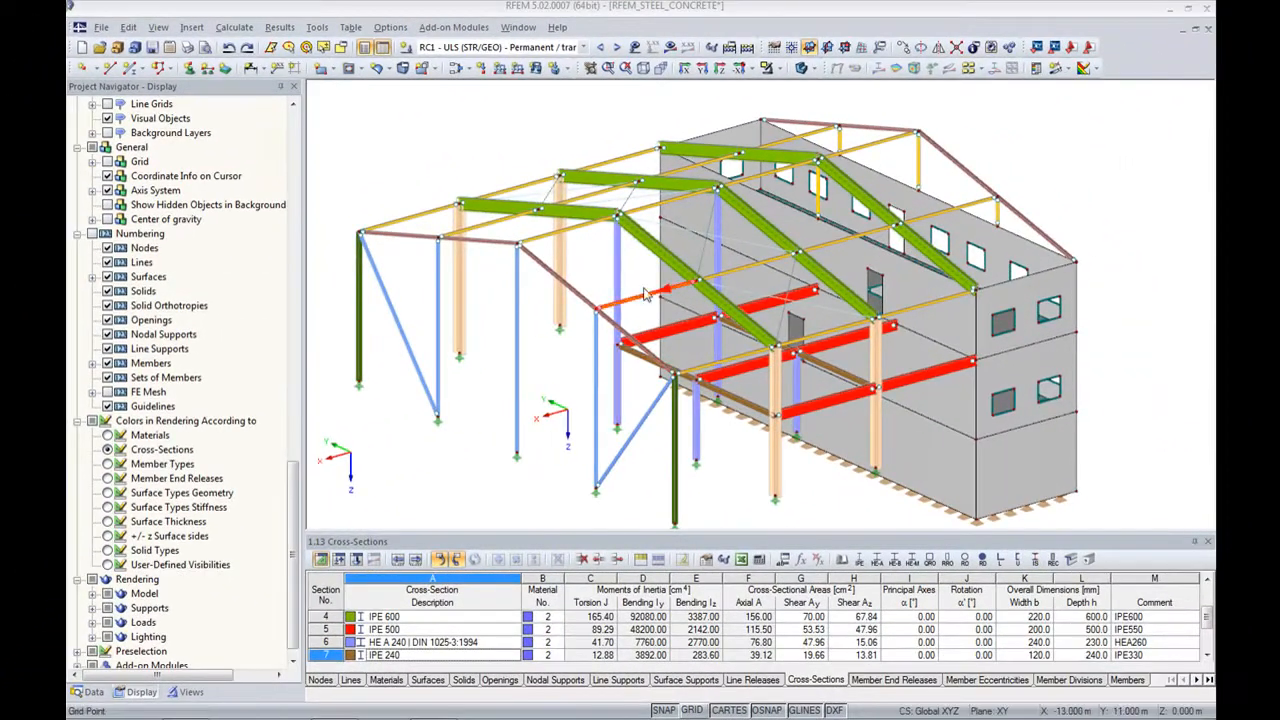
- Switch to RFEM and delete the upper HE A 240 column segment beneath the ridge of the outermost green frame
{"action": "left_click", "coordinate": [603, 271]}
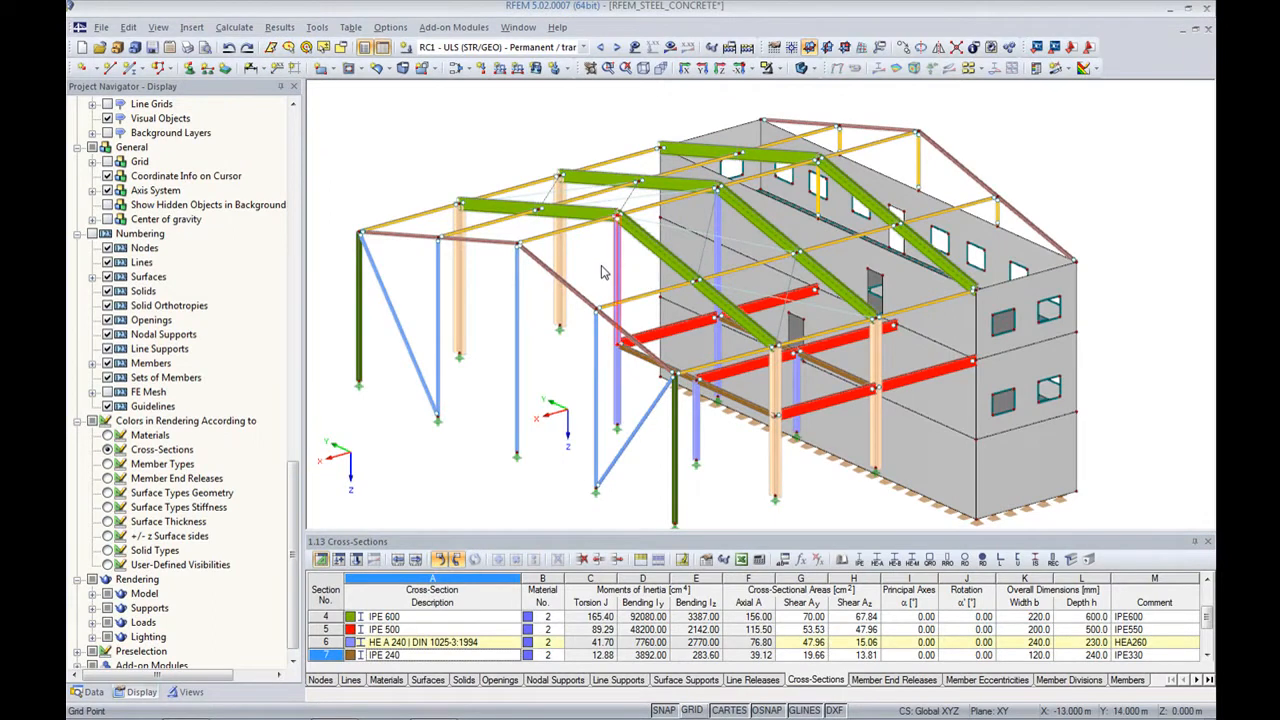
{"action": "middle_click_drag", "start_coordinate": [708, 467], "coordinate": [558, 458], "text": "ctrl"}
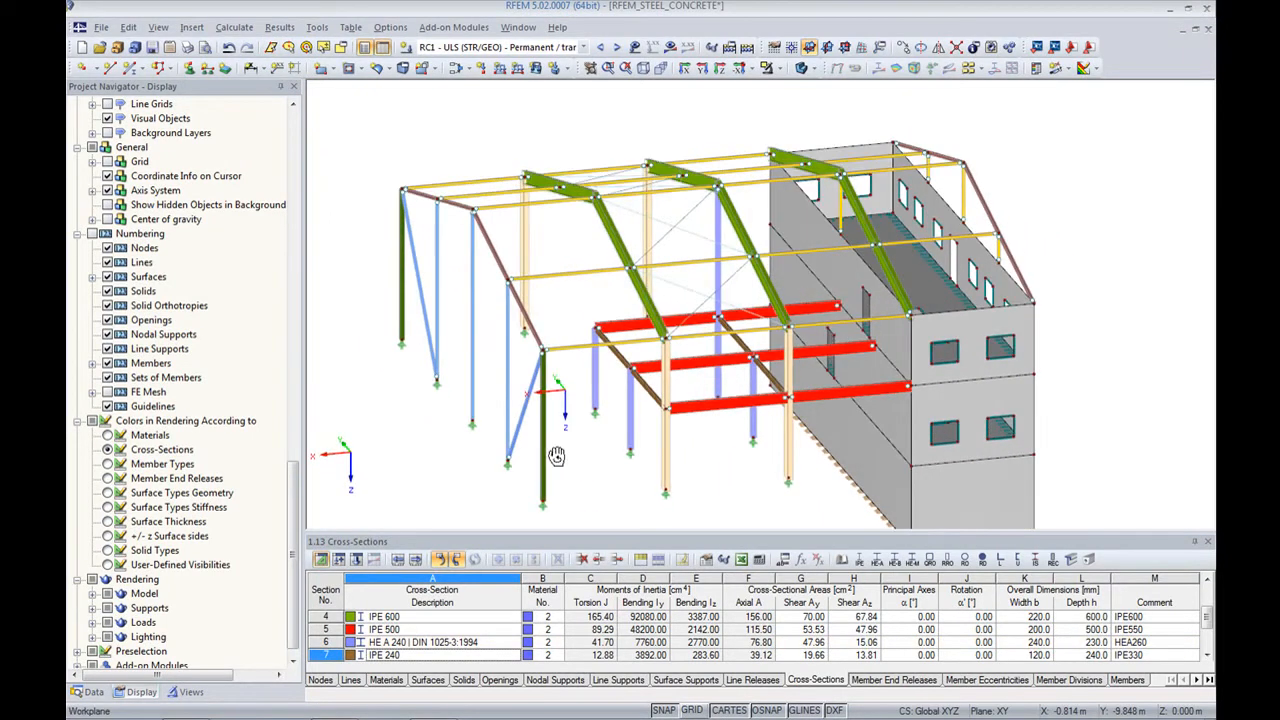
- Draw two crossing diagonal members in the end bay of the near side wall, adopting the properties of an existing roof brace
{"action": "left_click", "coordinate": [130, 68]}
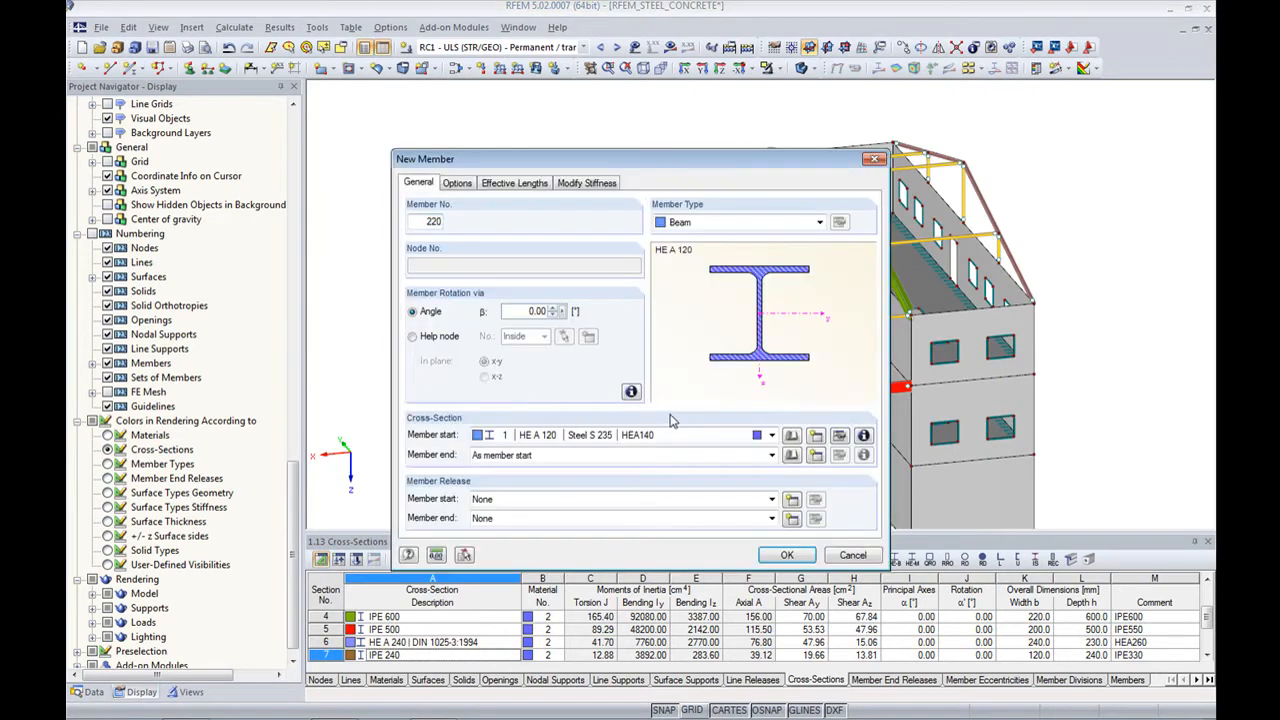
{"action": "left_click", "coordinate": [464, 556]}
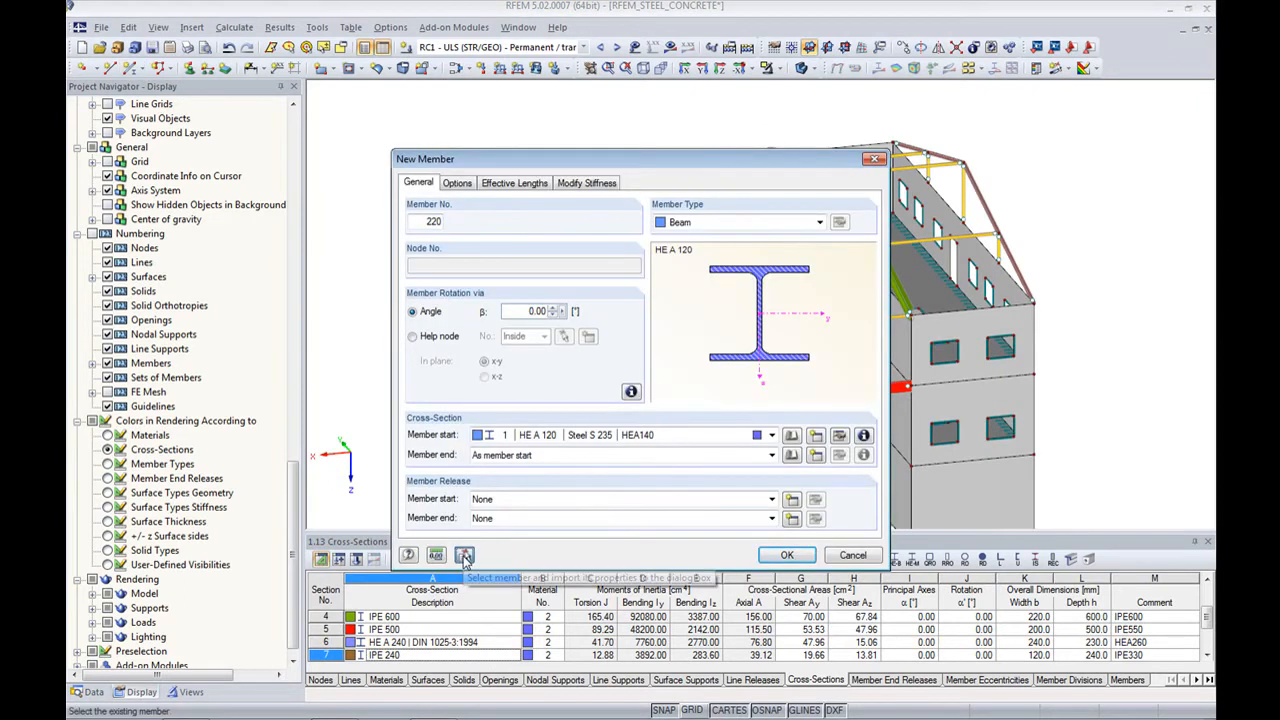
{"action": "left_click", "coordinate": [676, 250]}
{"action": "left_click", "coordinate": [787, 556]}
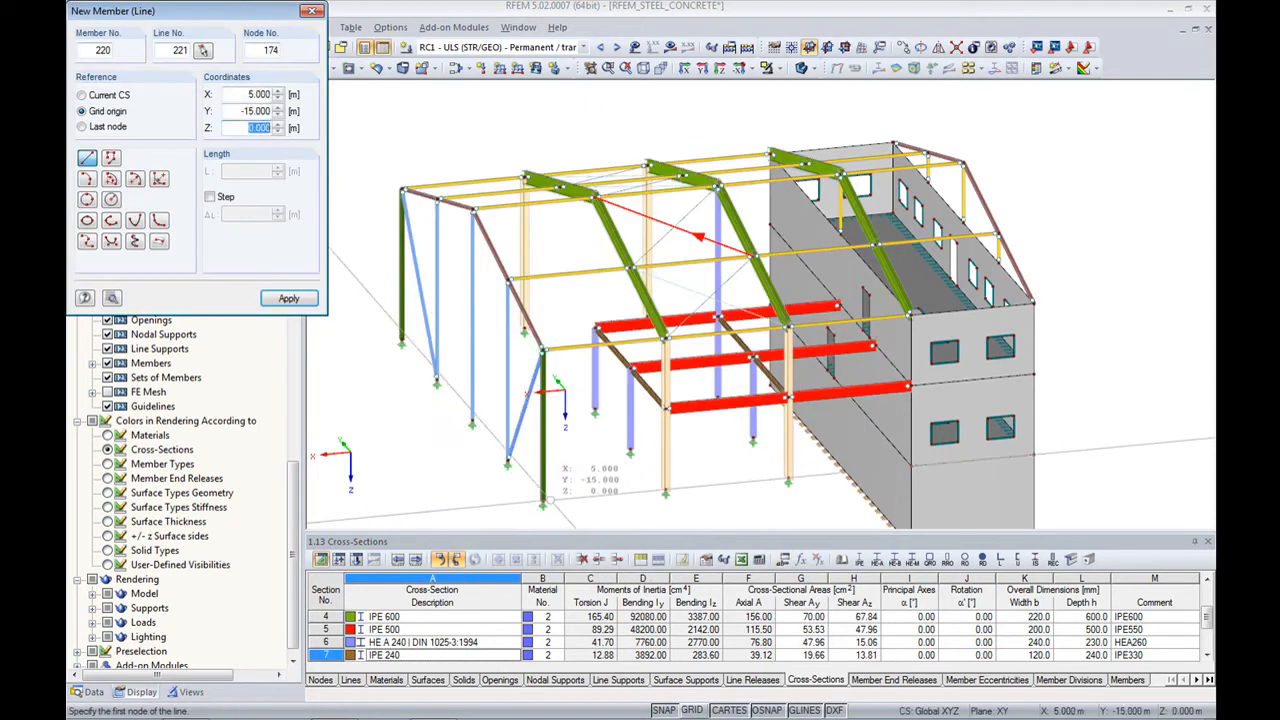
{"action": "left_click", "coordinate": [543, 502]}
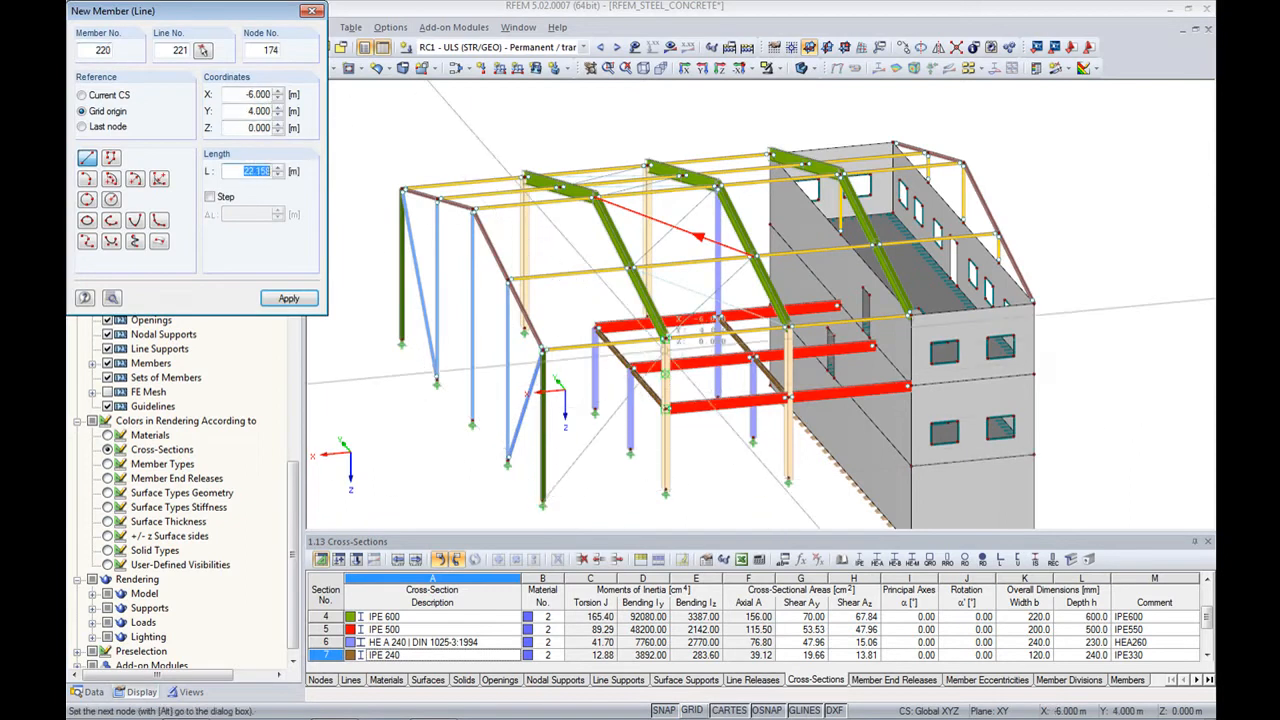
{"action": "left_click", "coordinate": [665, 340]}
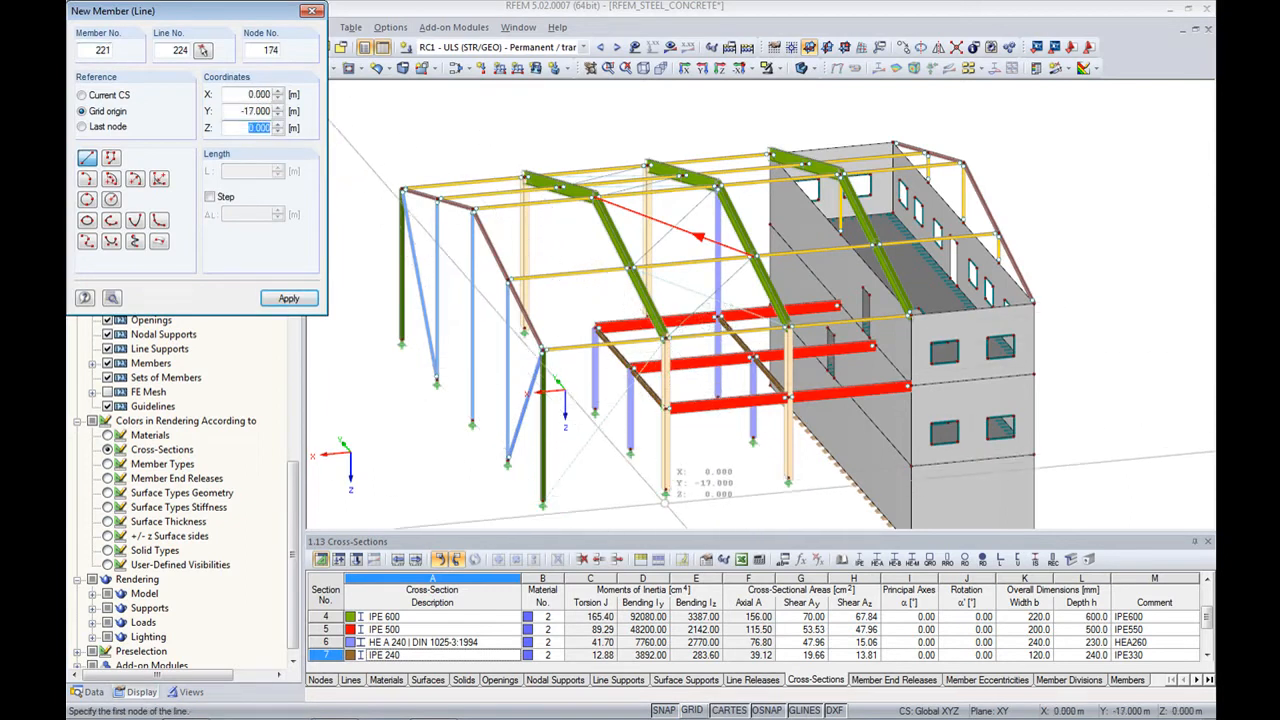
{"action": "left_click", "coordinate": [666, 491]}
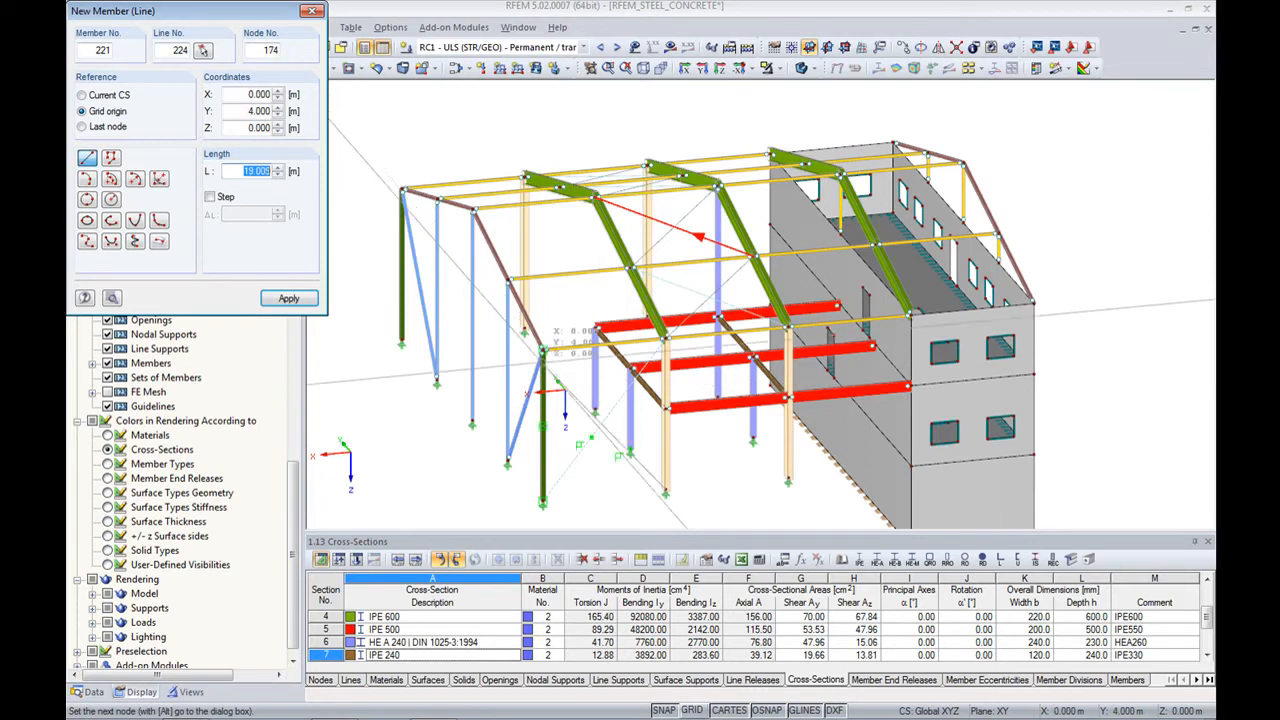
{"action": "left_click", "coordinate": [543, 350]}
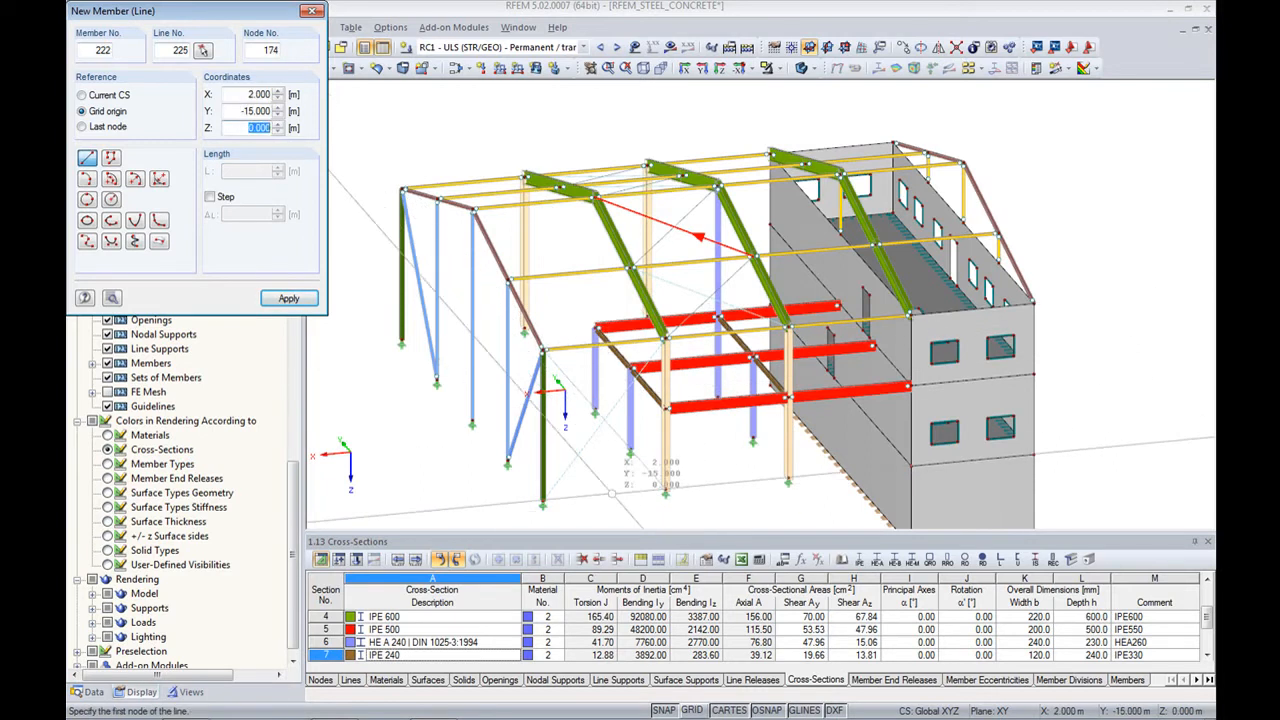
{"action": "key", "text": "Escape"}
- Copy the pair of crossing wall braces to the end bay of the opposite side wall
{"action": "middle_click_drag", "start_coordinate": [612, 487], "coordinate": [543, 520], "text": "ctrl"}
{"action": "left_click_drag", "start_coordinate": [586, 450], "coordinate": [538, 455]}
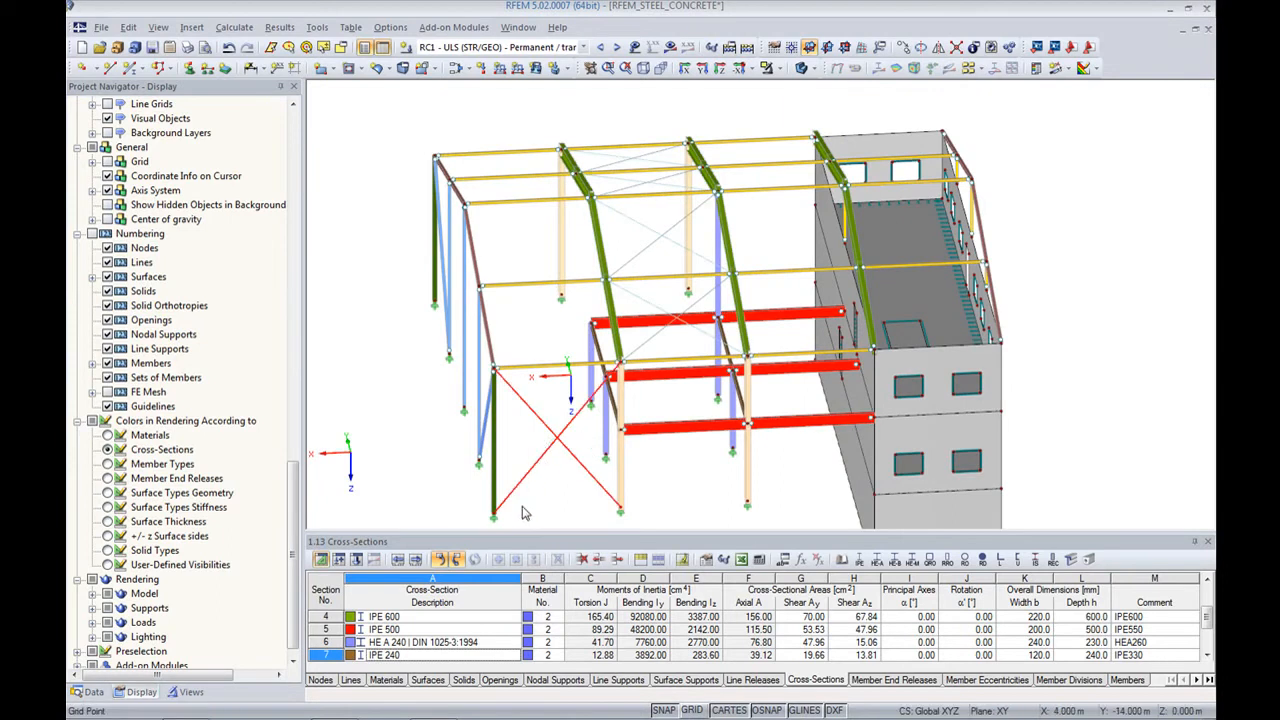
{"action": "double_click", "coordinate": [601, 485]}
{"action": "left_click_drag", "start_coordinate": [601, 488], "coordinate": [562, 300]}
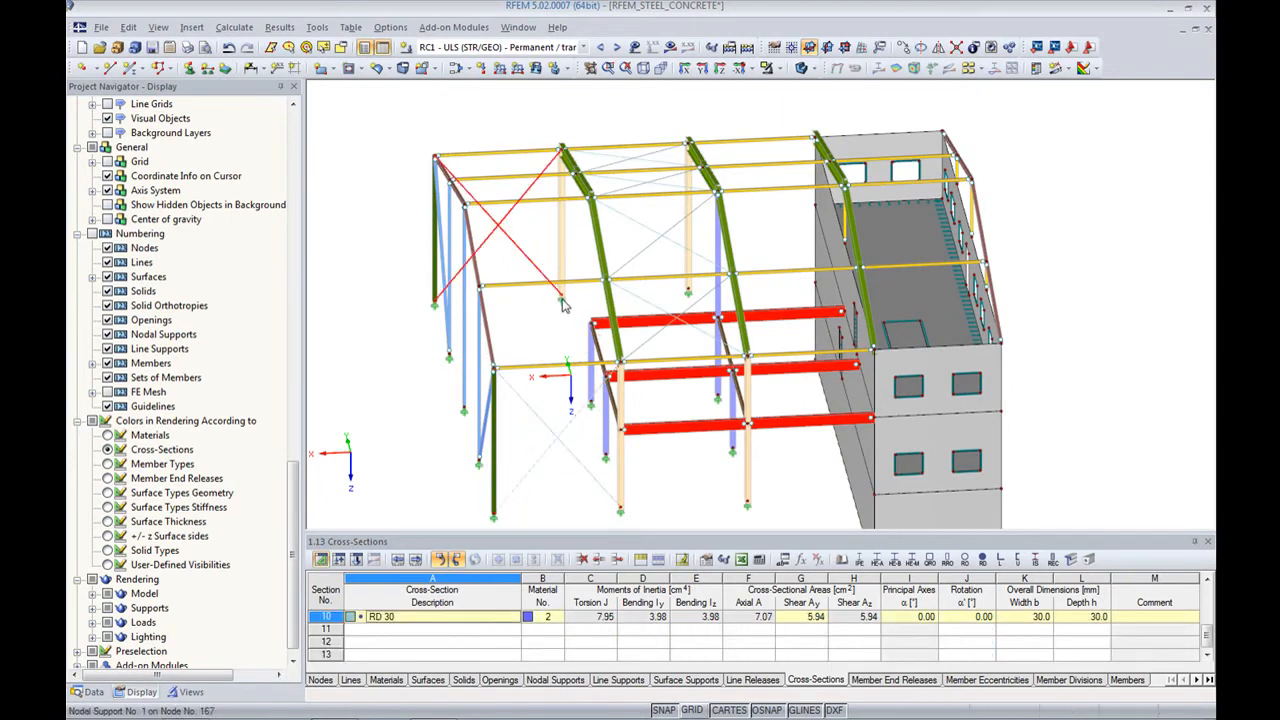
- Export the modified model to Bentley ISM again, updating the existing file RFEM_STEEL_CONCRETE.ism.dgn
{"action": "middle_click_drag", "start_coordinate": [528, 454], "coordinate": [780, 455], "text": "ctrl"}
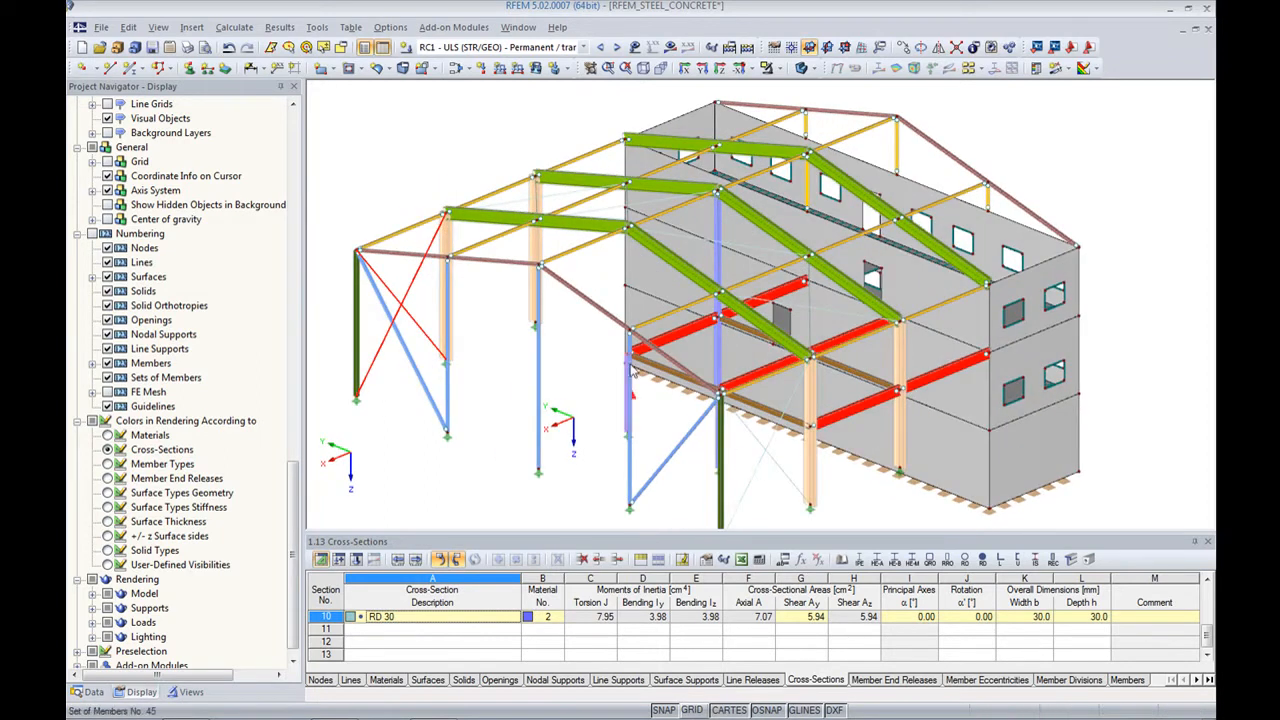
{"action": "left_click", "coordinate": [101, 28]}
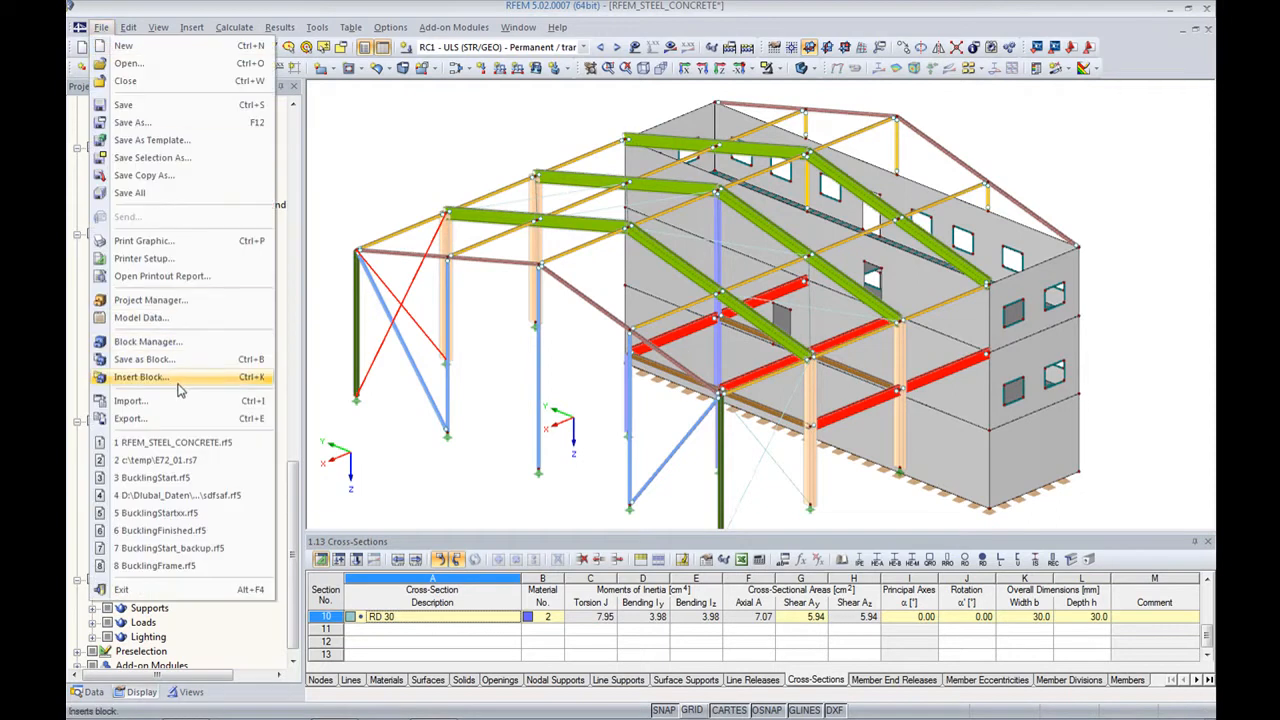
{"action": "left_click", "coordinate": [181, 420]}
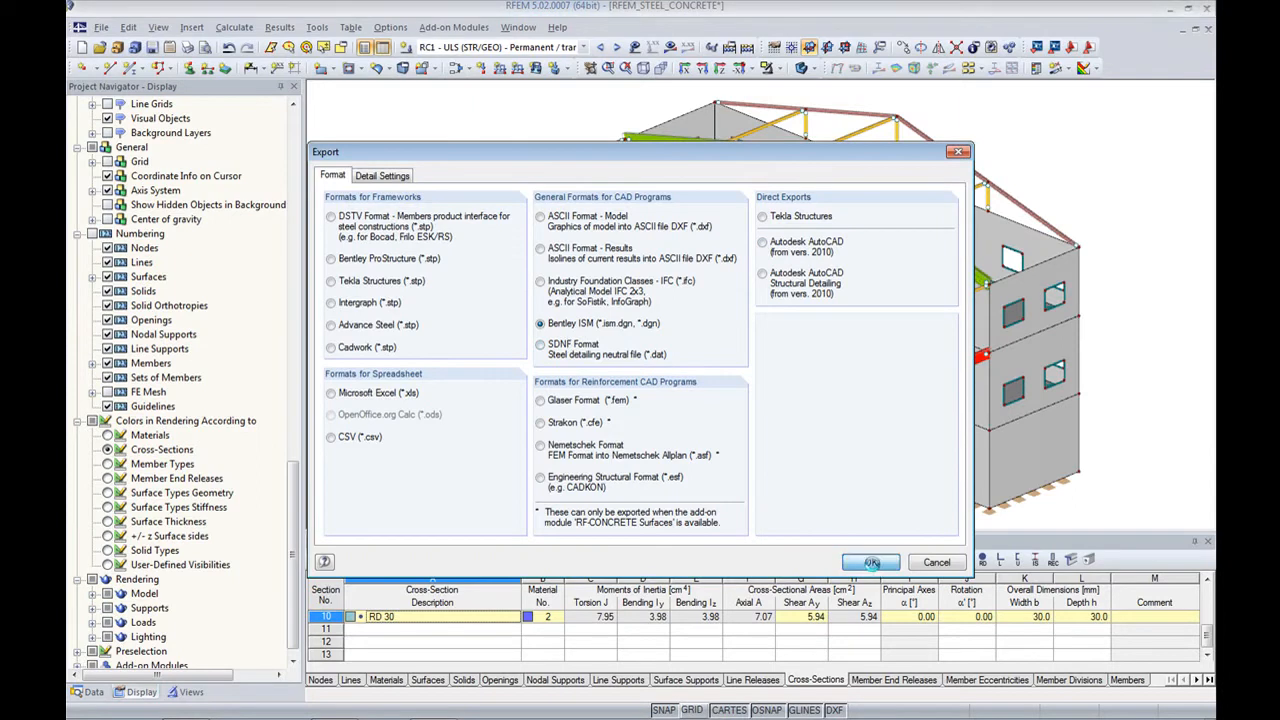
{"action": "left_click", "coordinate": [870, 563]}
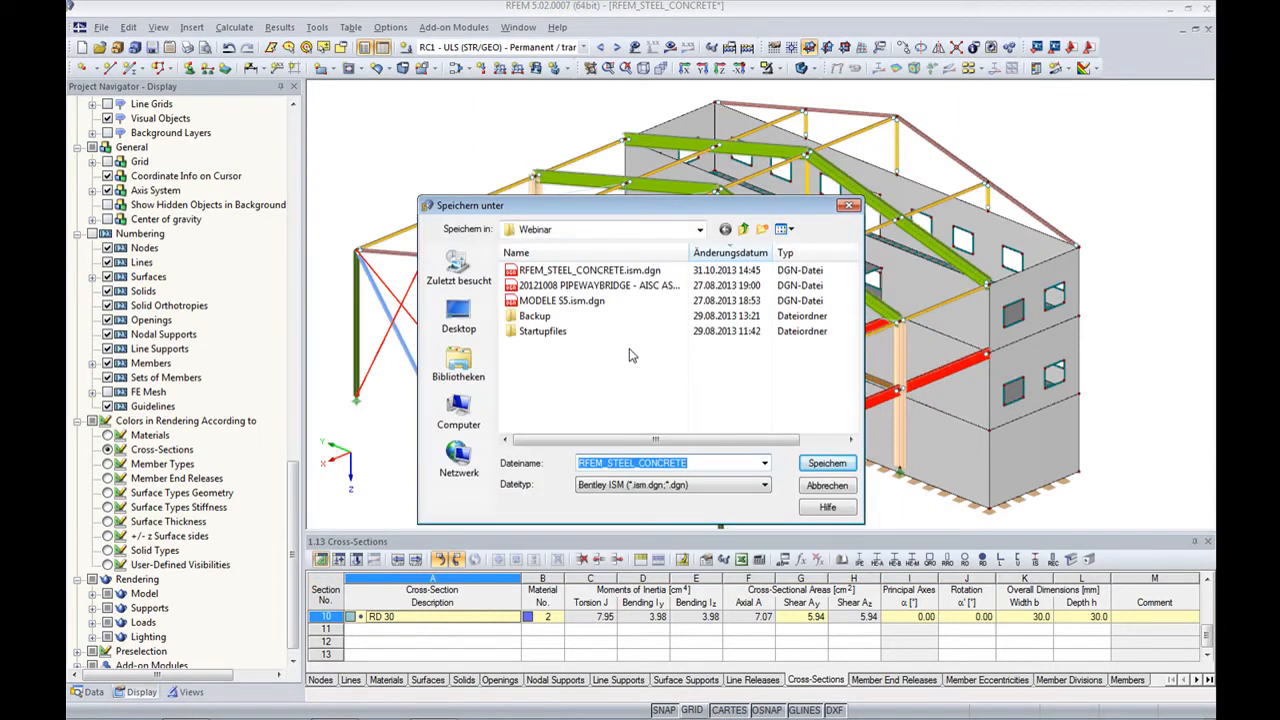
{"action": "left_click", "coordinate": [627, 271]}
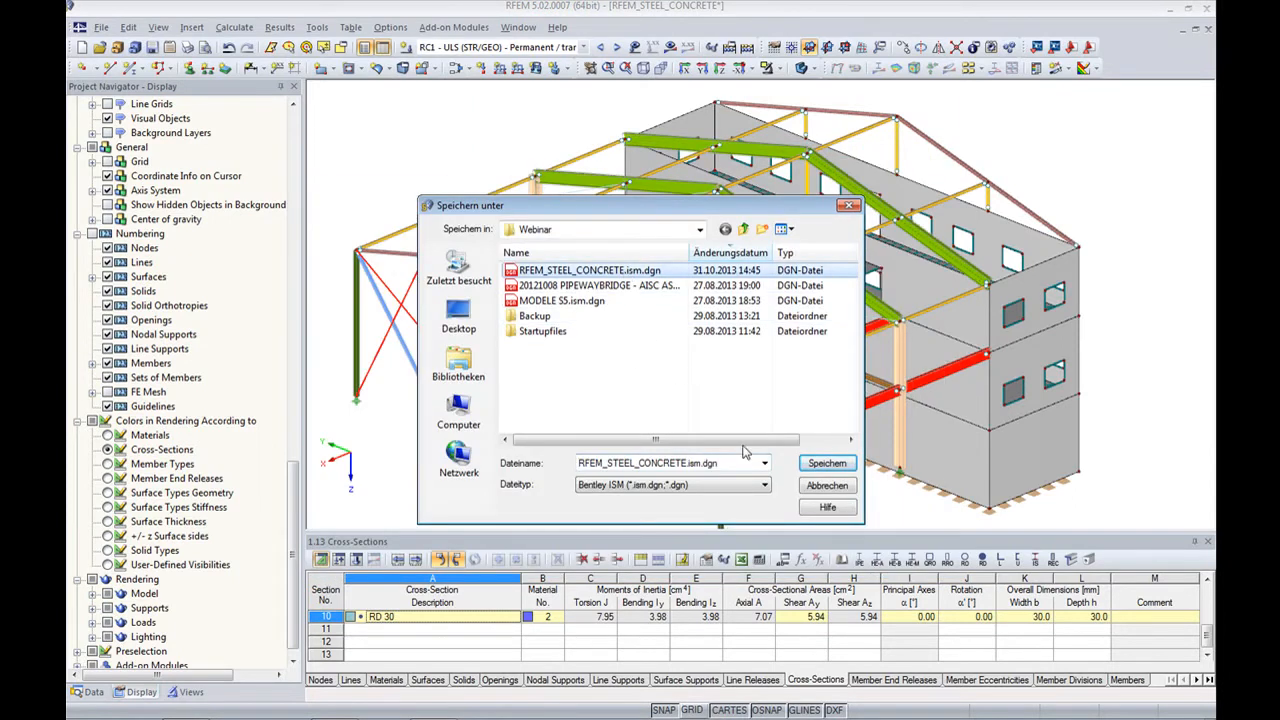
{"action": "left_click", "coordinate": [827, 464]}
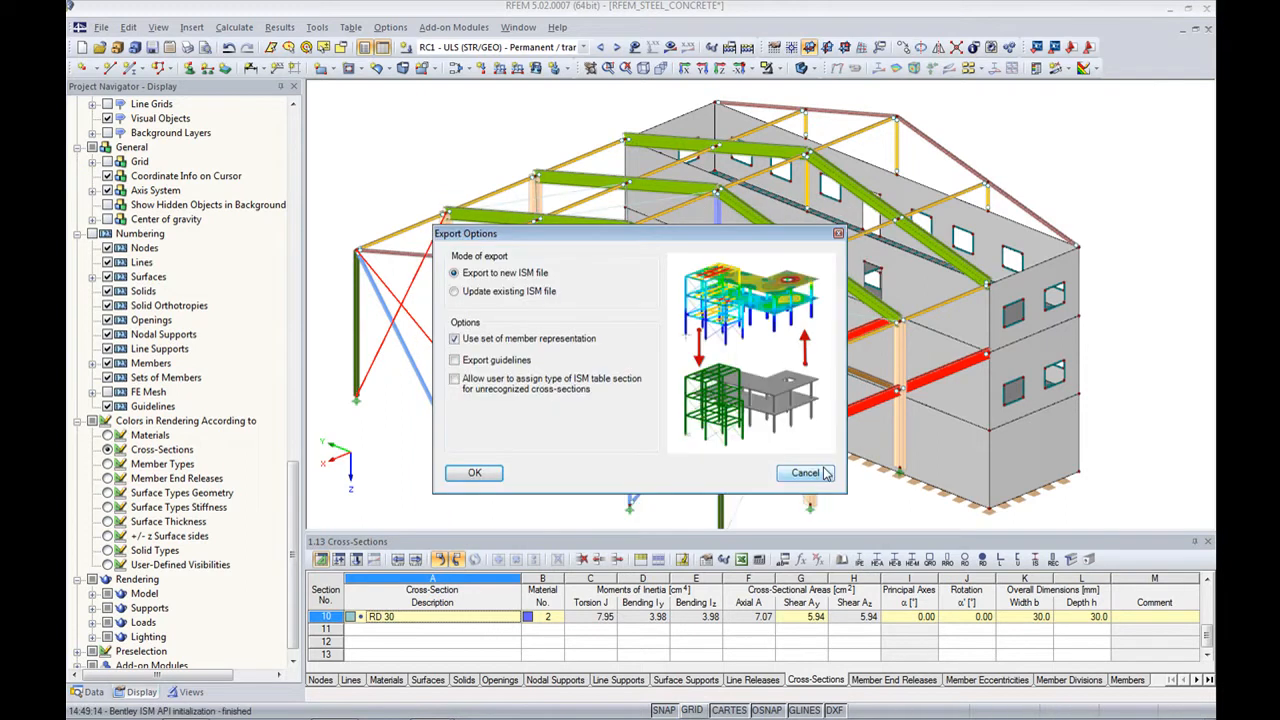
{"action": "left_click", "coordinate": [486, 293]}
{"action": "left_click", "coordinate": [474, 472]}
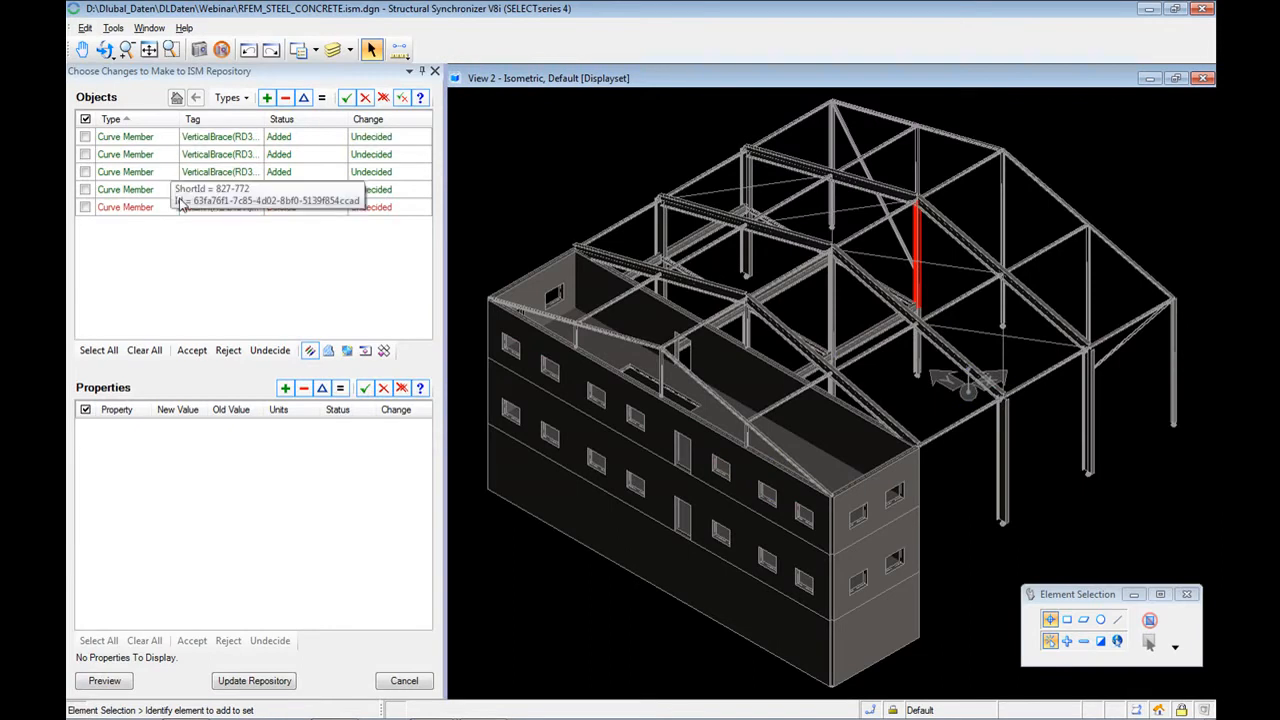
- Accept all listed member changes for the ISM repository and preview the resulting model
{"action": "left_click", "coordinate": [98, 350]}
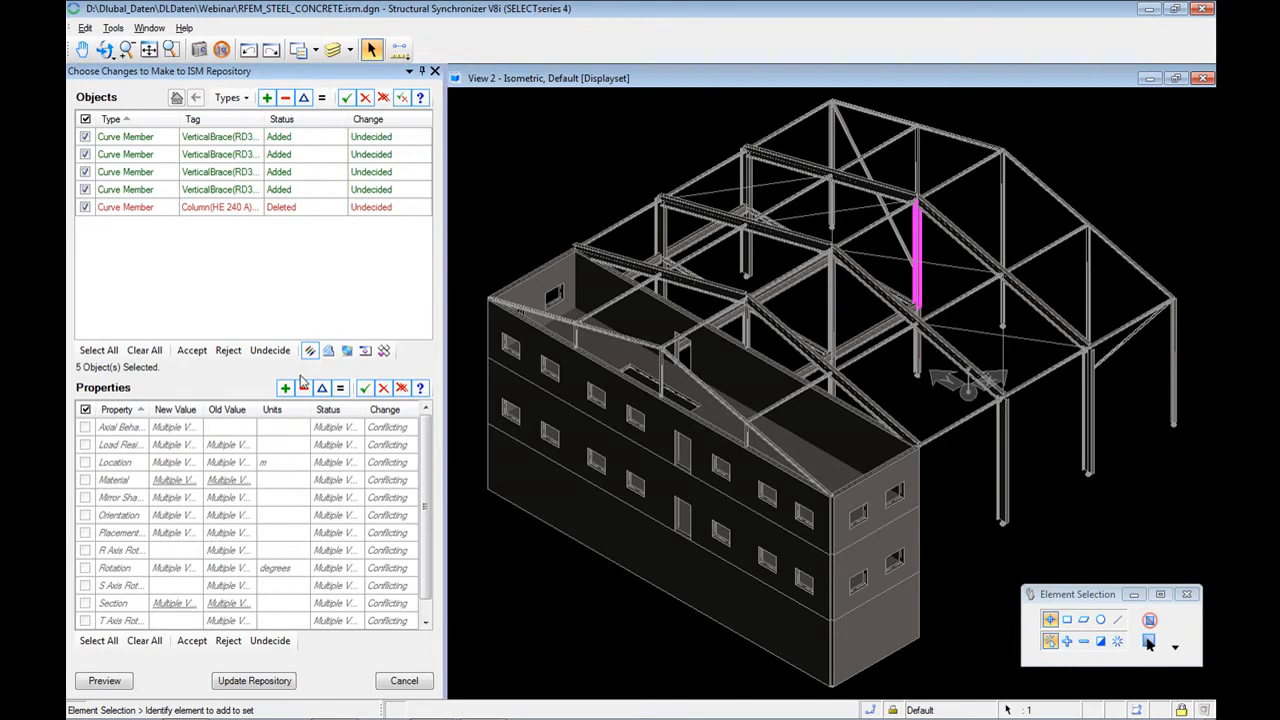
{"action": "left_click", "coordinate": [193, 352]}
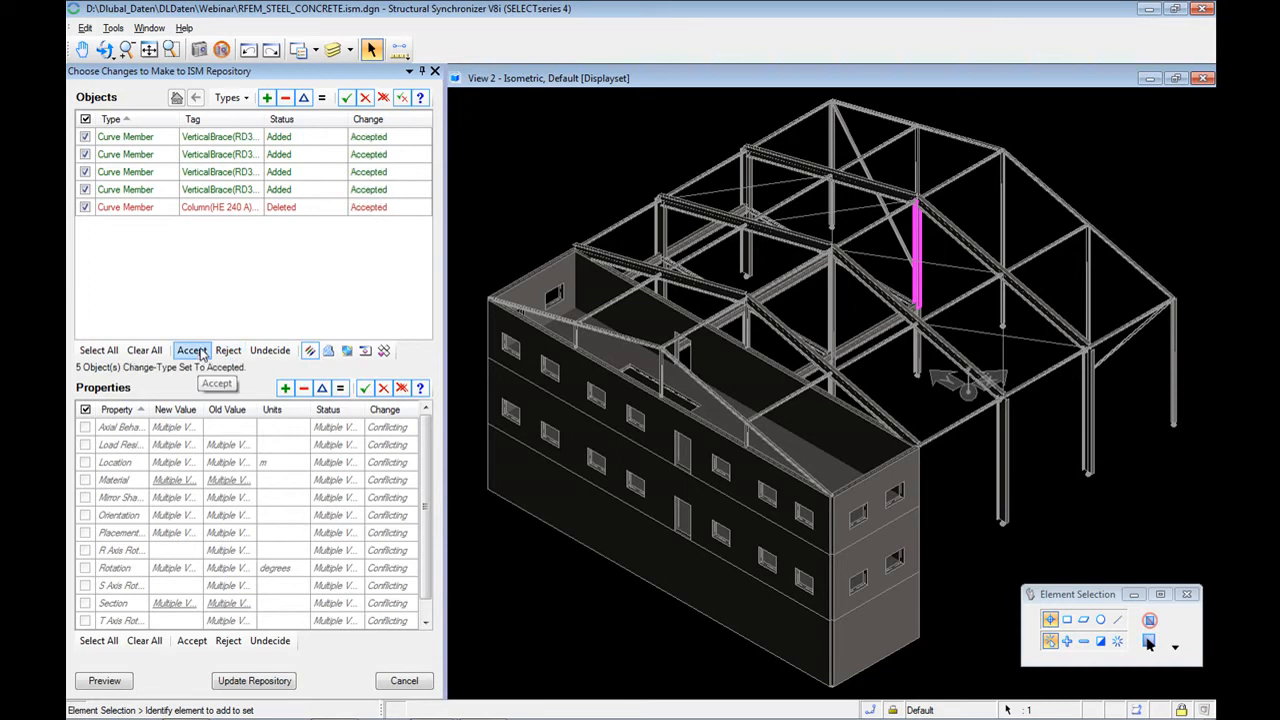
{"action": "left_click", "coordinate": [103, 681]}
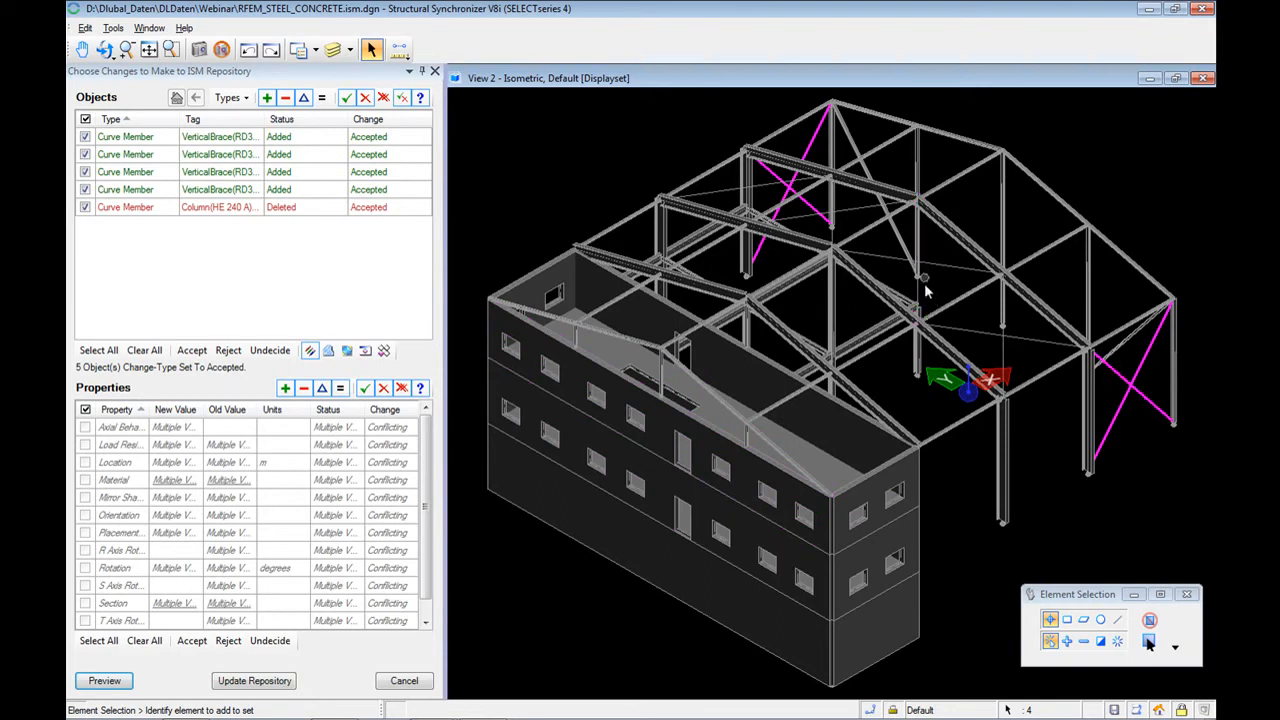
- Update the ISM repository with the accepted changes, describing them in the design history as "Added Bracing" and "Removed Column"
{"action": "left_click", "coordinate": [284, 686]}
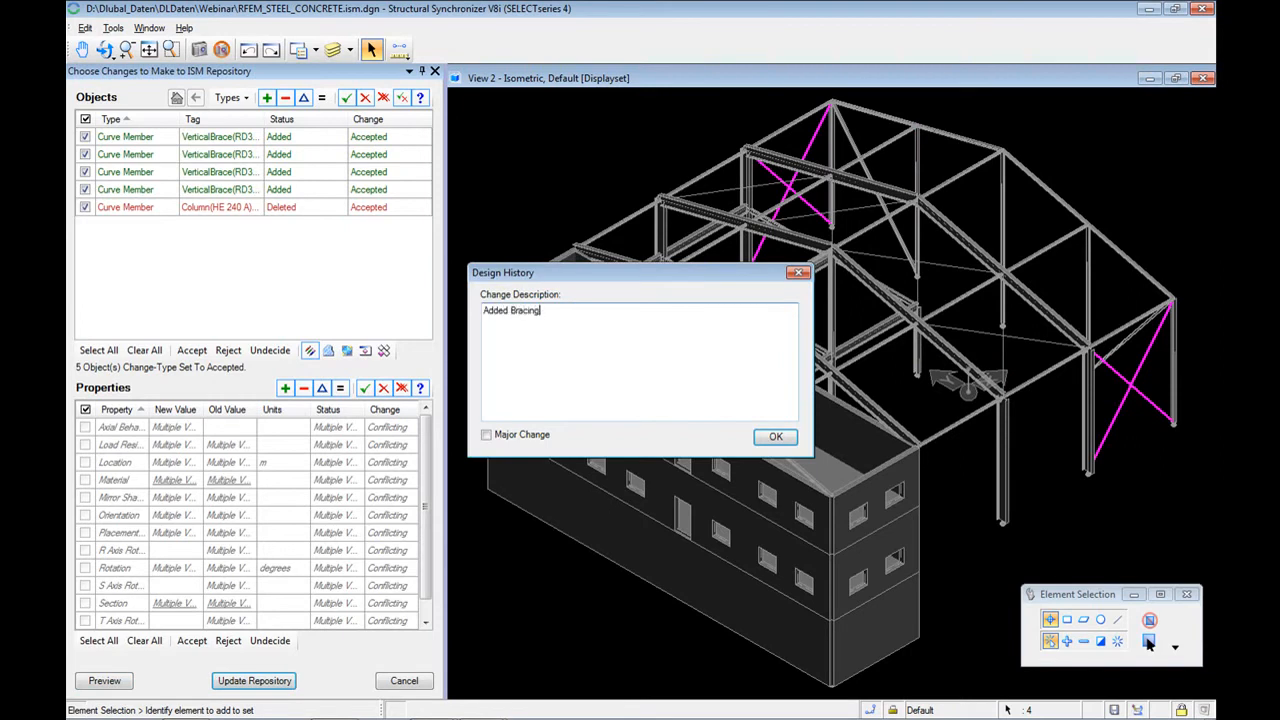
{"action": "type", "text": "emoved Column"}
{"action": "left_click", "coordinate": [775, 437]}
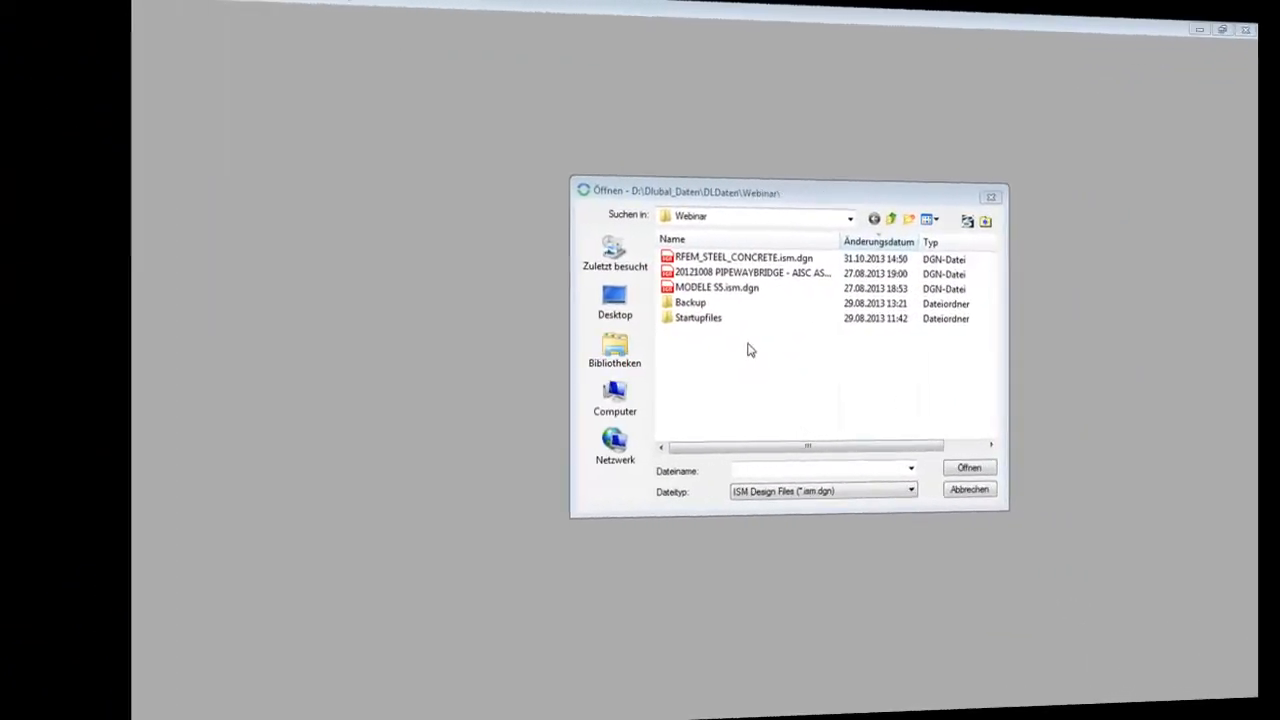
- Open the ISM repository MODELE S5.ism.dgn and view its structure from a lower angle
{"action": "double_click", "coordinate": [646, 288]}
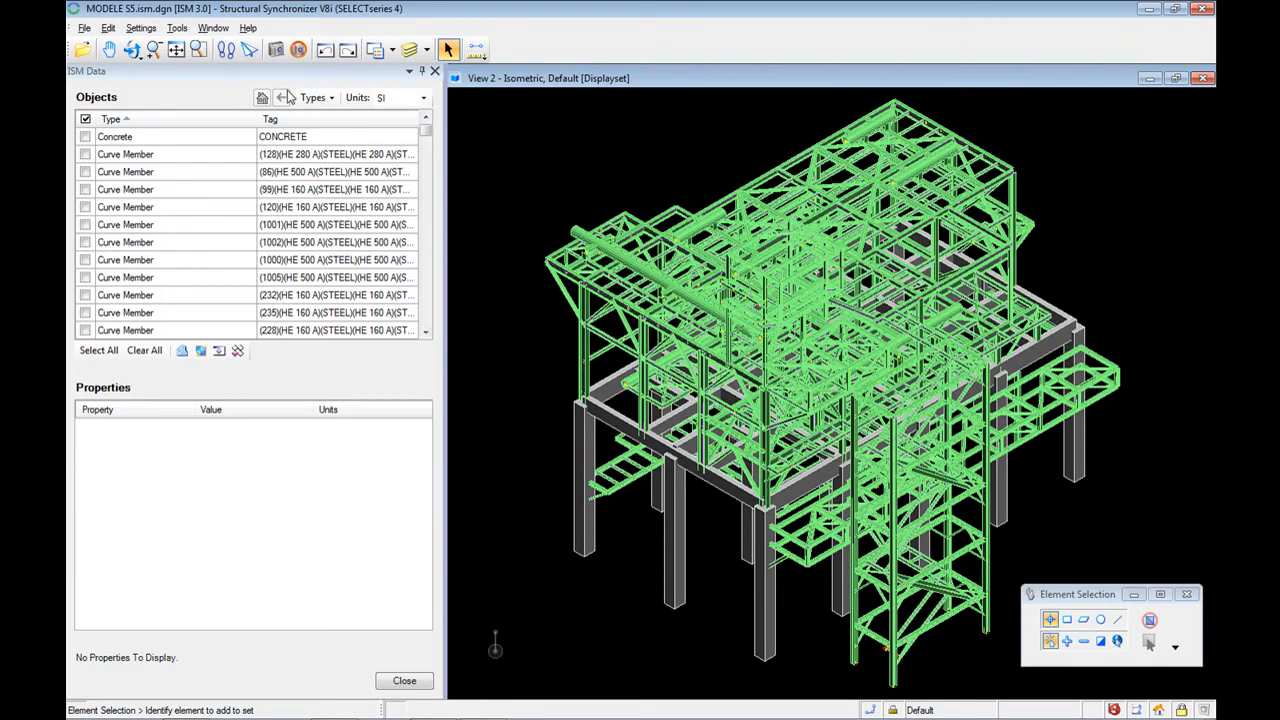
{"action": "left_click", "coordinate": [131, 49]}
{"action": "left_click_drag", "start_coordinate": [526, 434], "coordinate": [552, 394]}
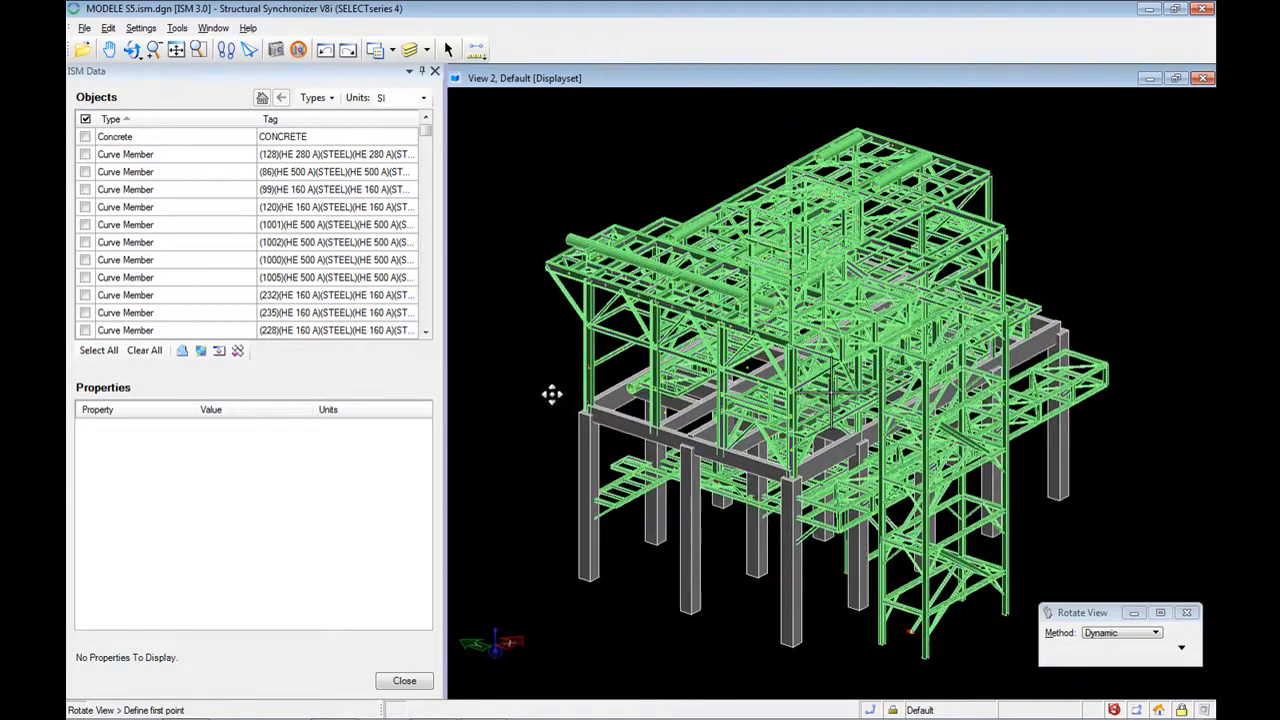
{"action": "right_click", "coordinate": [553, 397]}
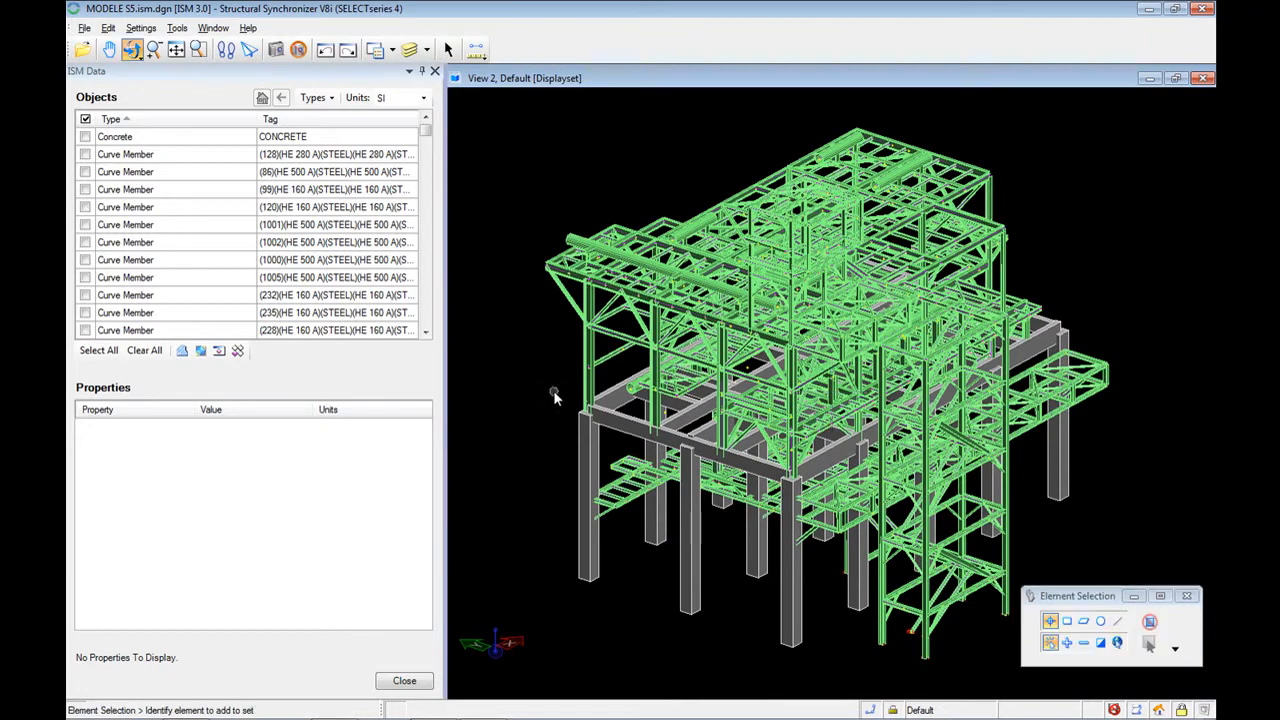
- Switch to RFEM and start a Bentley ISM import of the file MODELE S5.ism.dgn
{"action": "key", "text": "alt+Tab"}
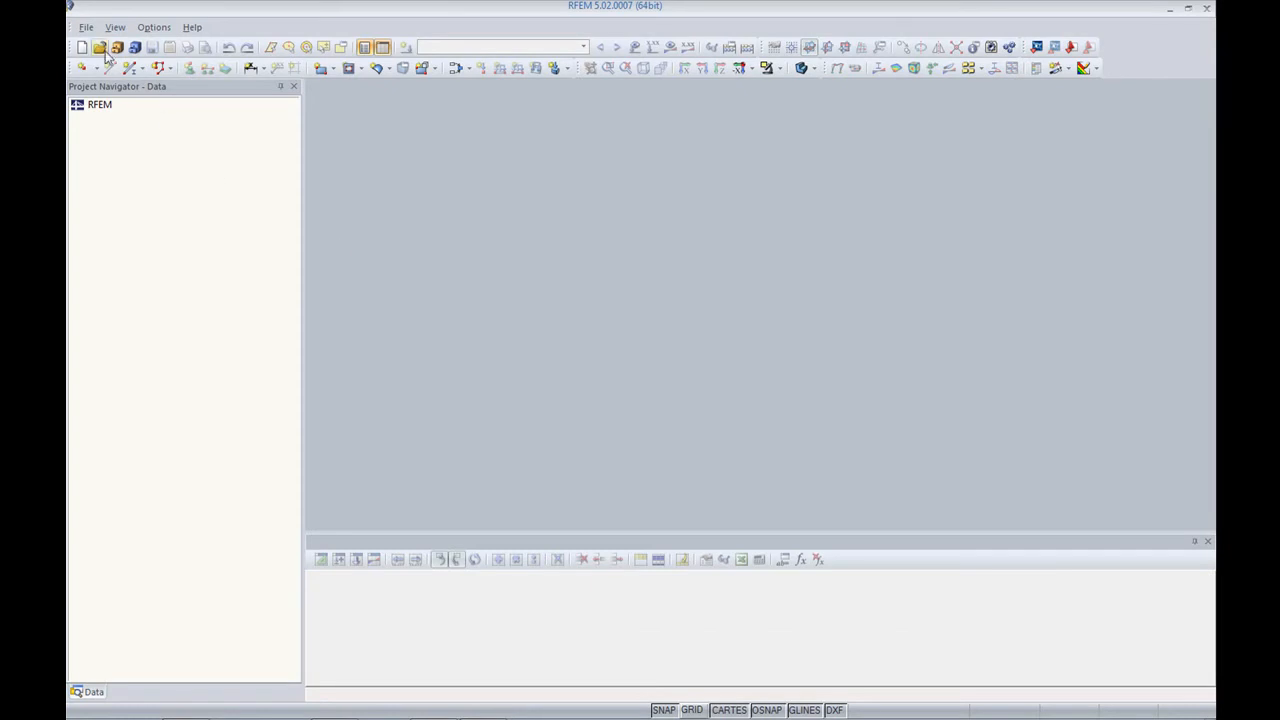
{"action": "left_click", "coordinate": [87, 27]}
{"action": "left_click", "coordinate": [111, 135]}
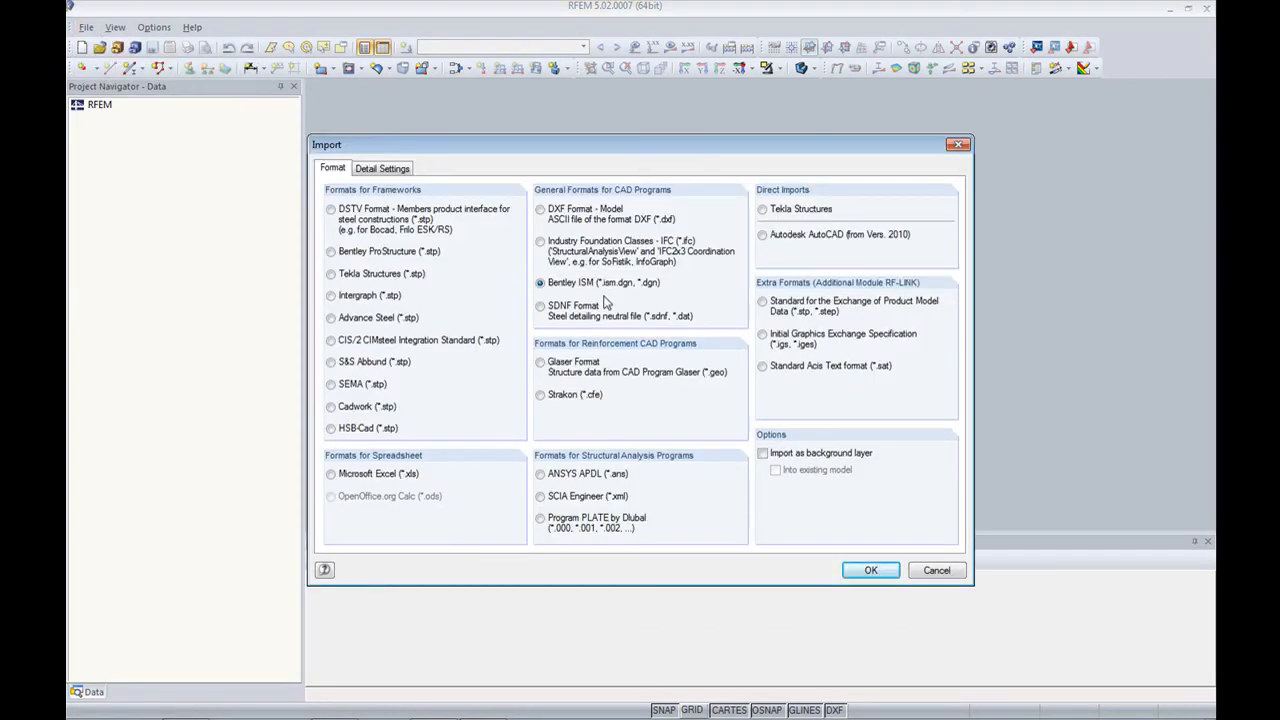
{"action": "left_click", "coordinate": [870, 570]}
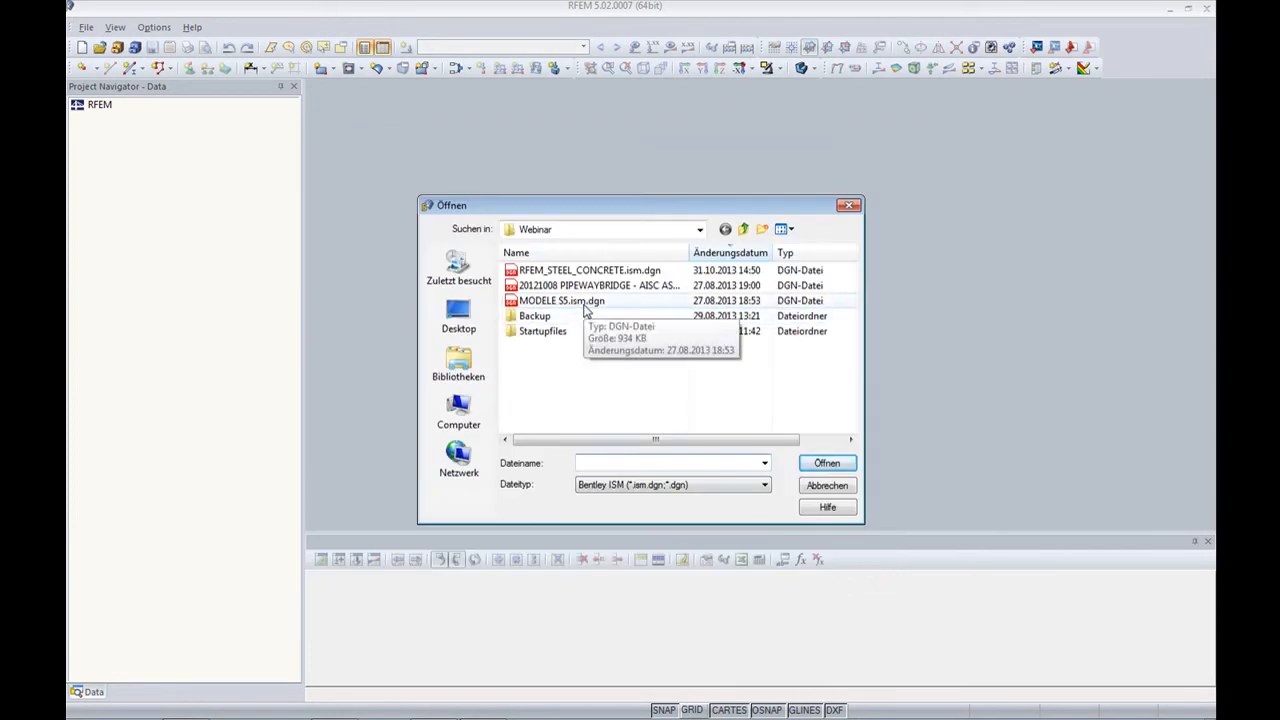
{"action": "left_click", "coordinate": [585, 302]}
{"action": "left_click", "coordinate": [815, 464]}
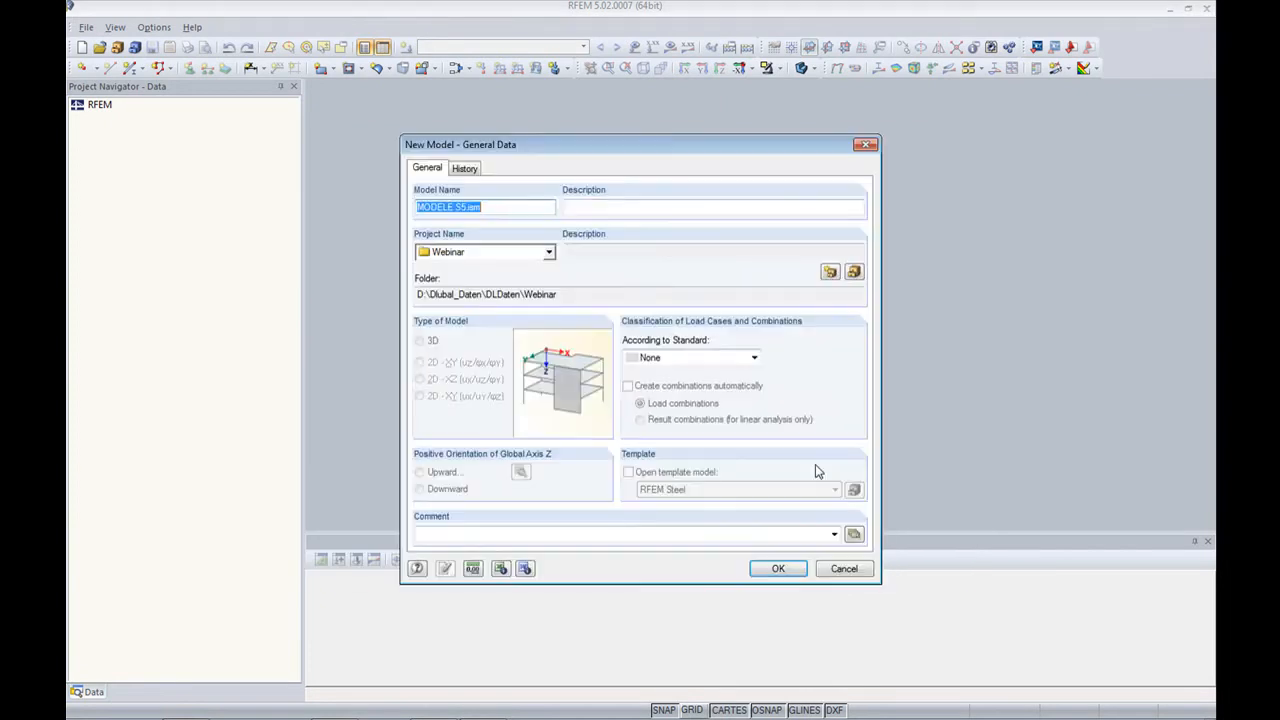
- Name the new model MODELE S5_import.ism and import the analytical model into it without guidelines
{"action": "left_click", "coordinate": [502, 206]}
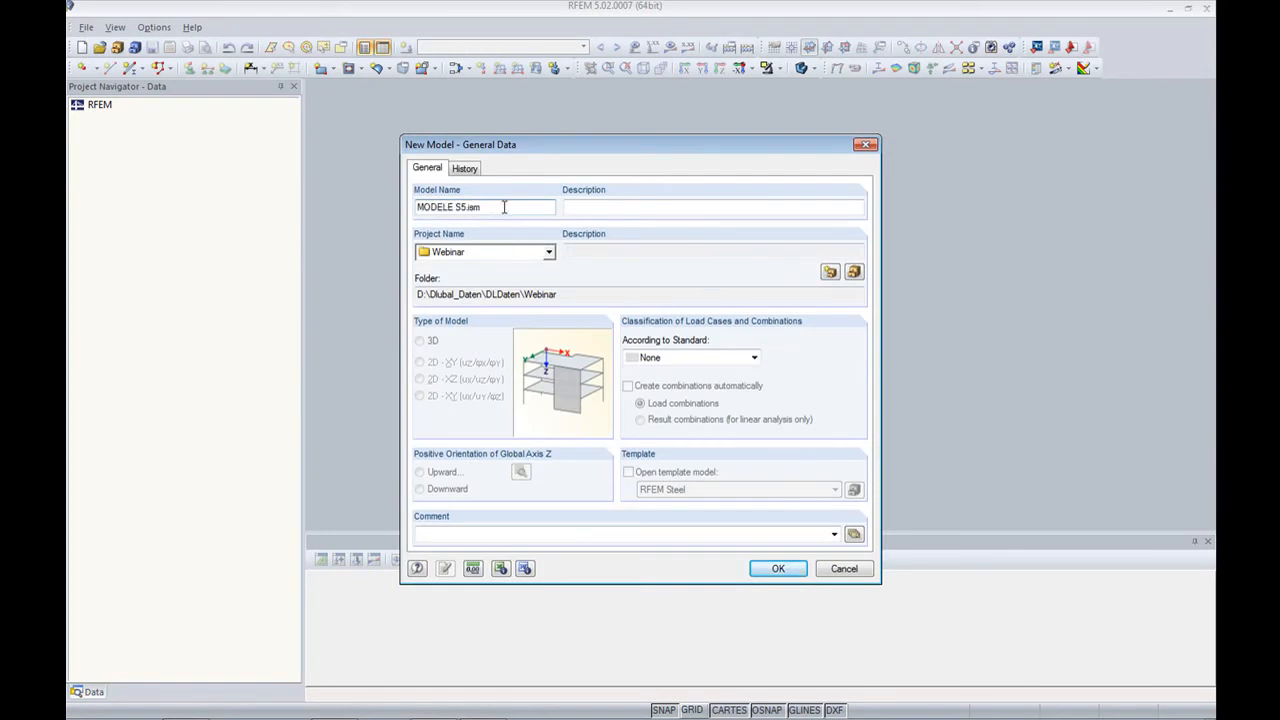
{"action": "type", "text": "_import"}
{"action": "left_click", "coordinate": [776, 567]}
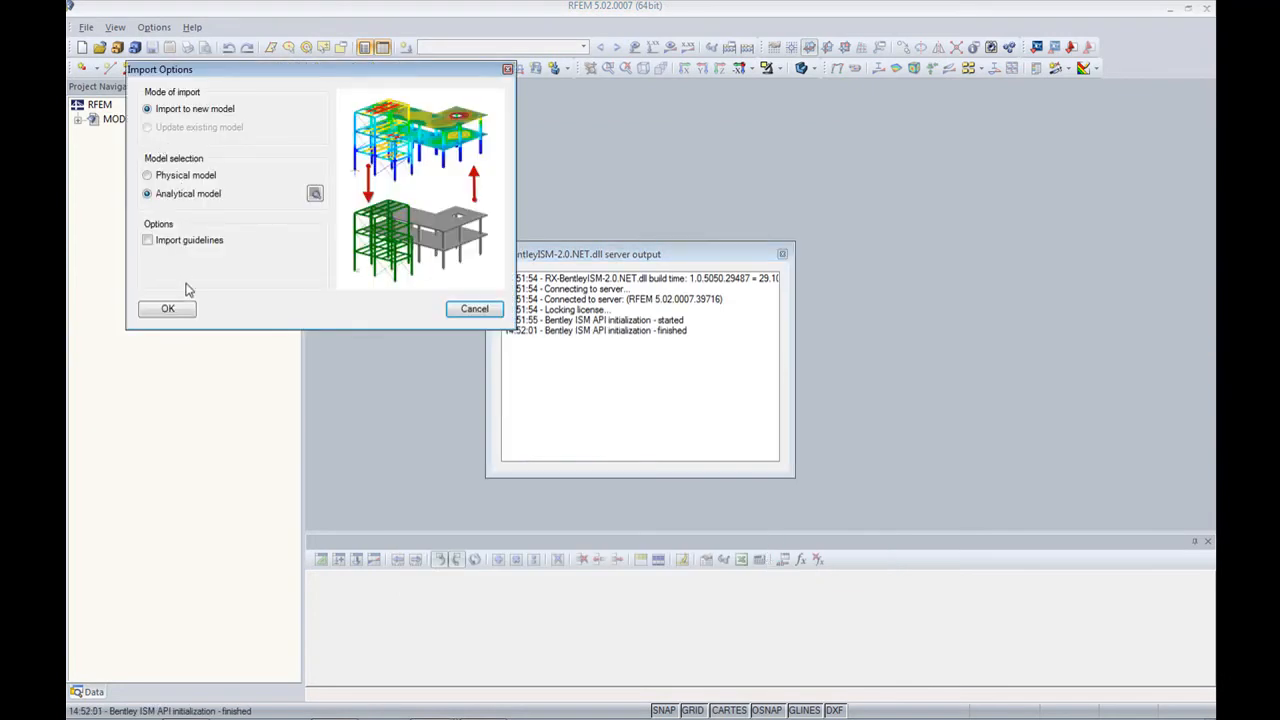
{"action": "left_click", "coordinate": [168, 310]}
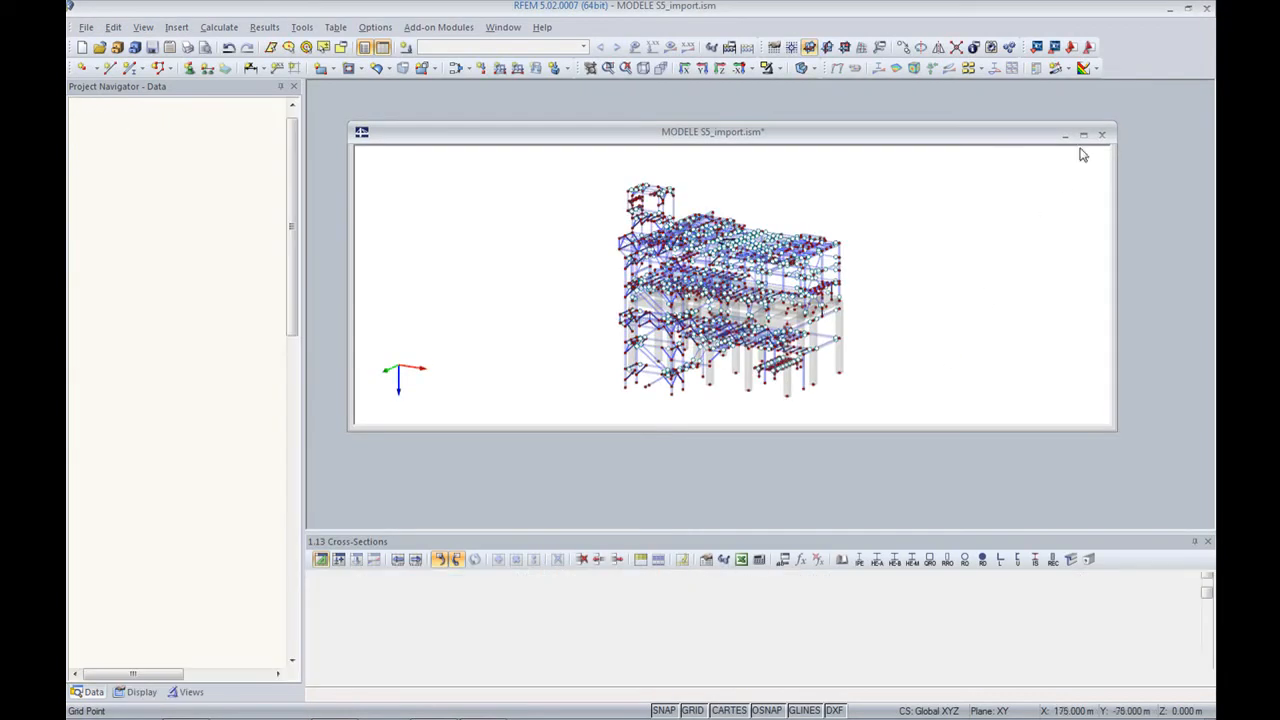
- Maximize the imported model's window, fit the whole structure in view and hide the member end releases
{"action": "left_click", "coordinate": [1084, 137]}
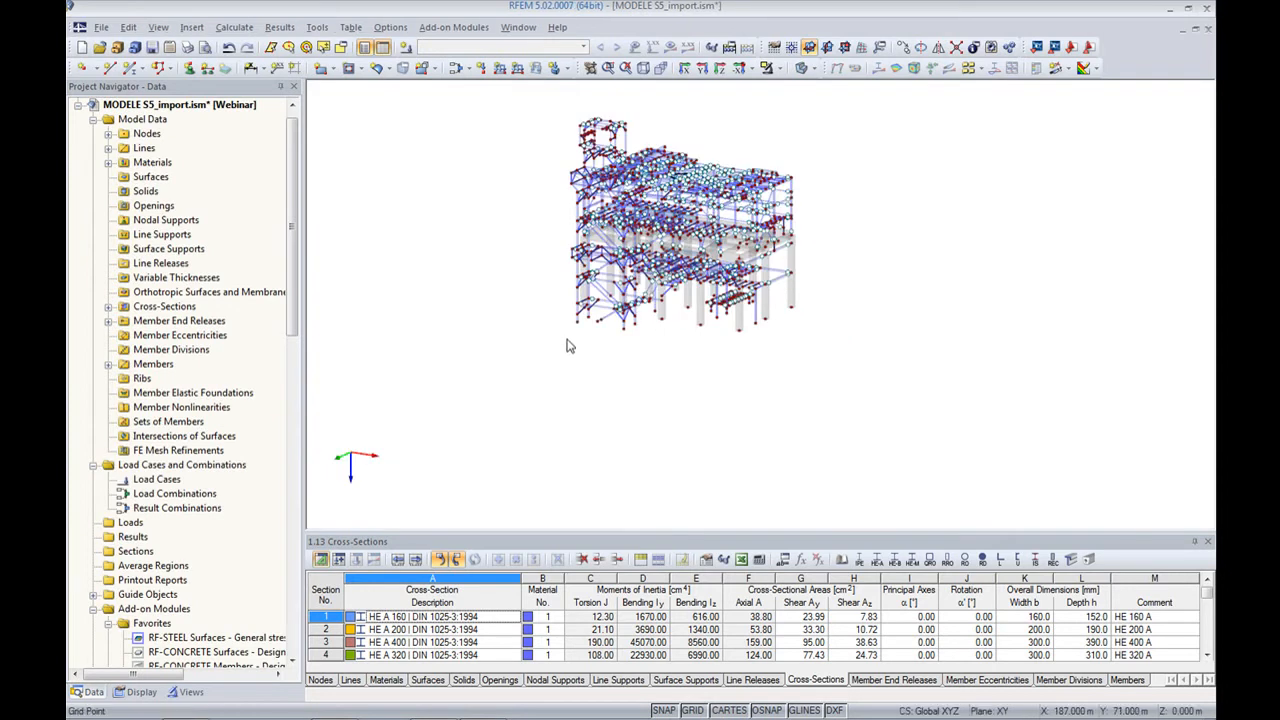
{"action": "key", "text": "F8"}
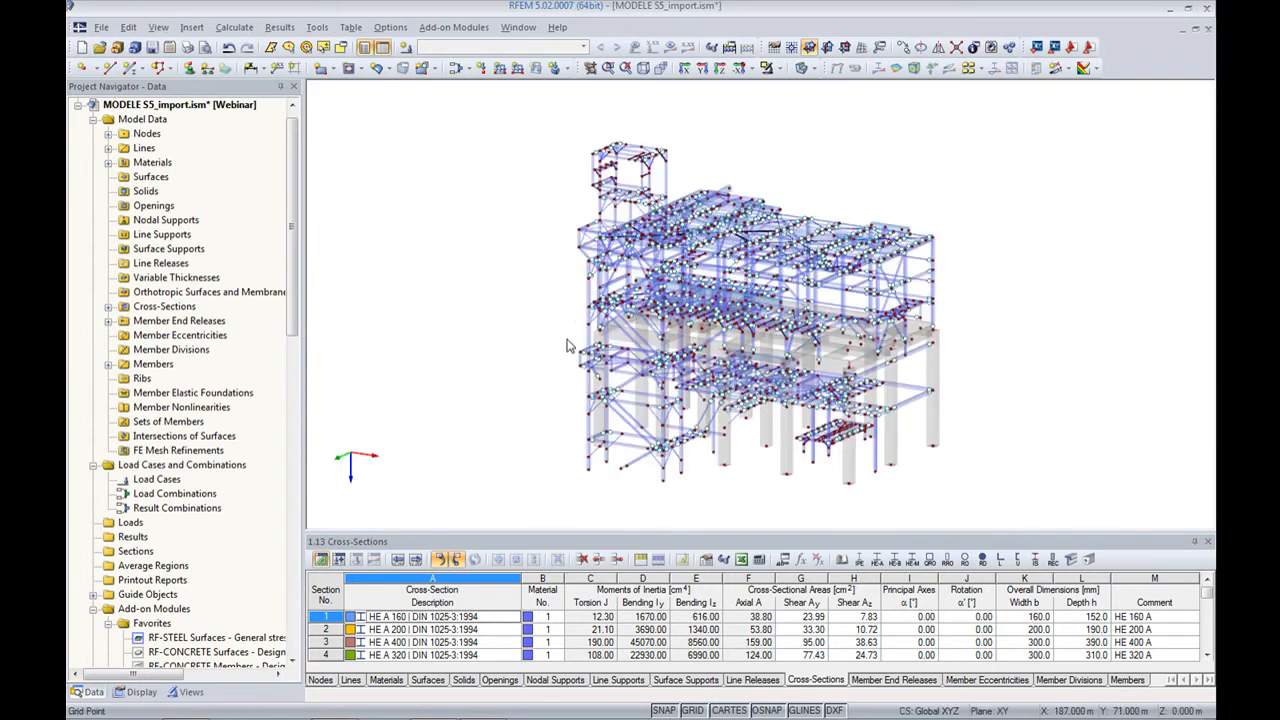
{"action": "left_click", "coordinate": [138, 692]}
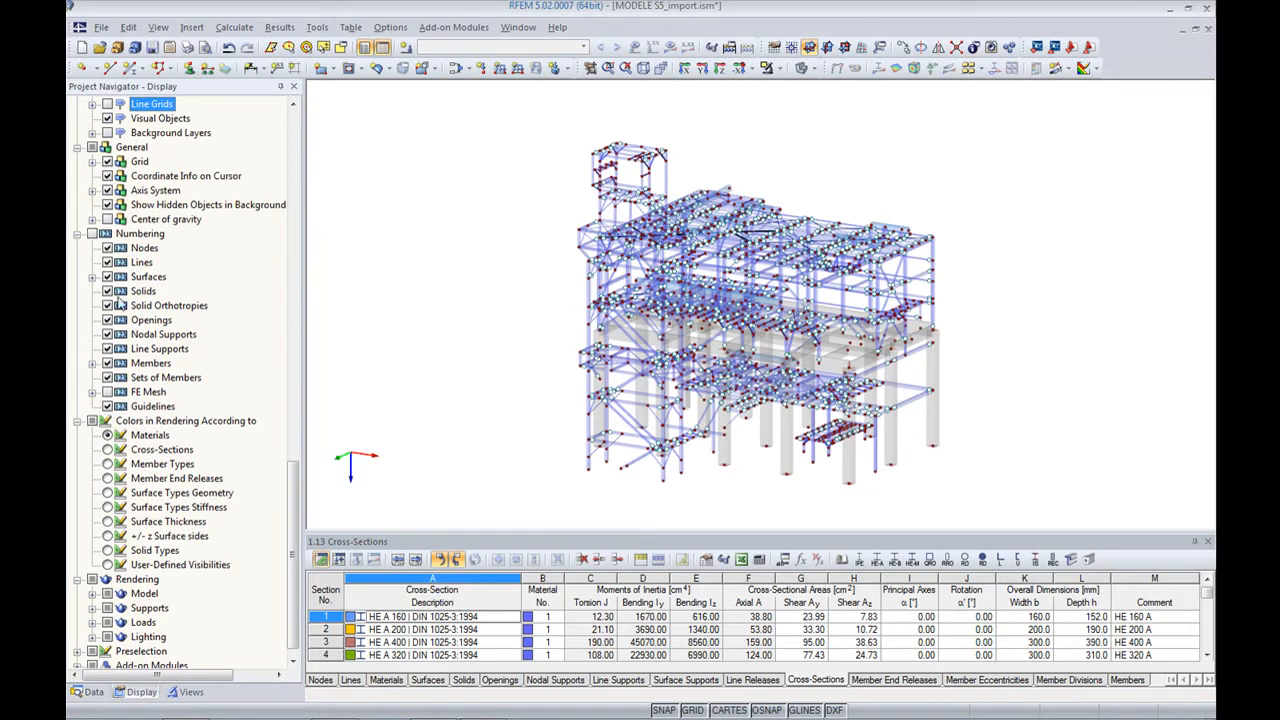
{"action": "scroll", "coordinate": [128, 255], "scroll_direction": "up", "scroll_amount": 20}
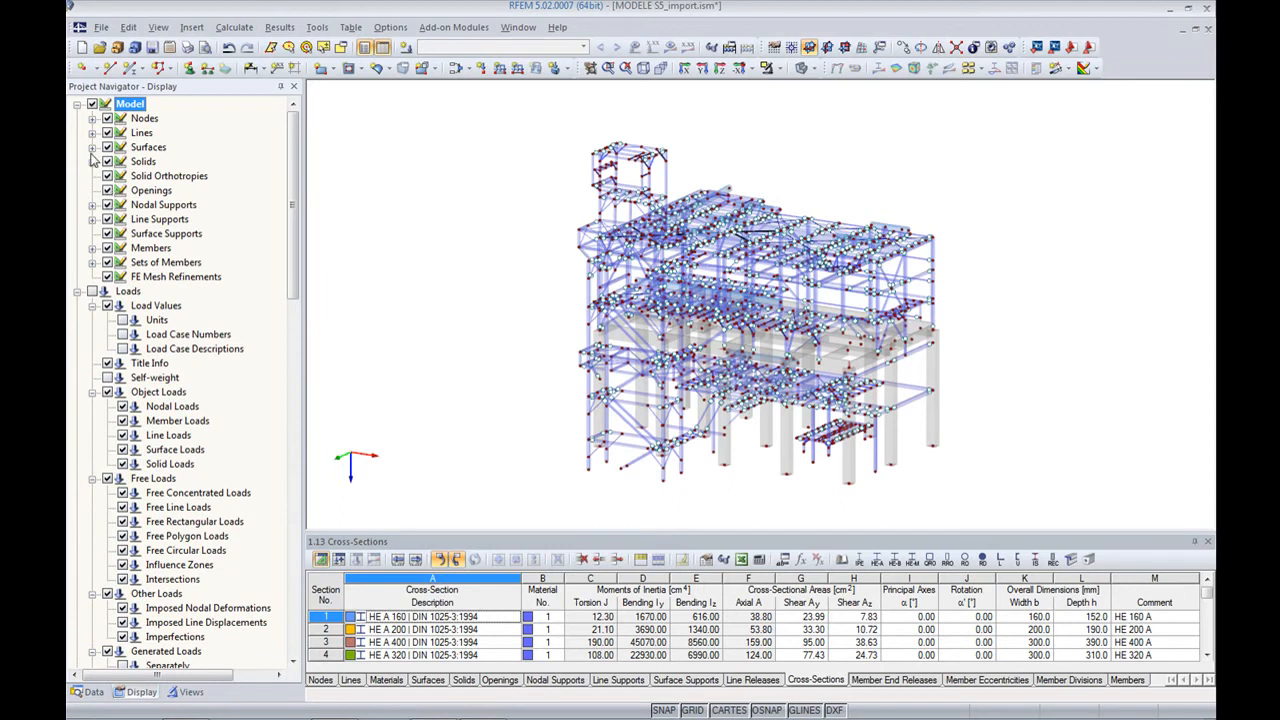
{"action": "left_click", "coordinate": [92, 248]}
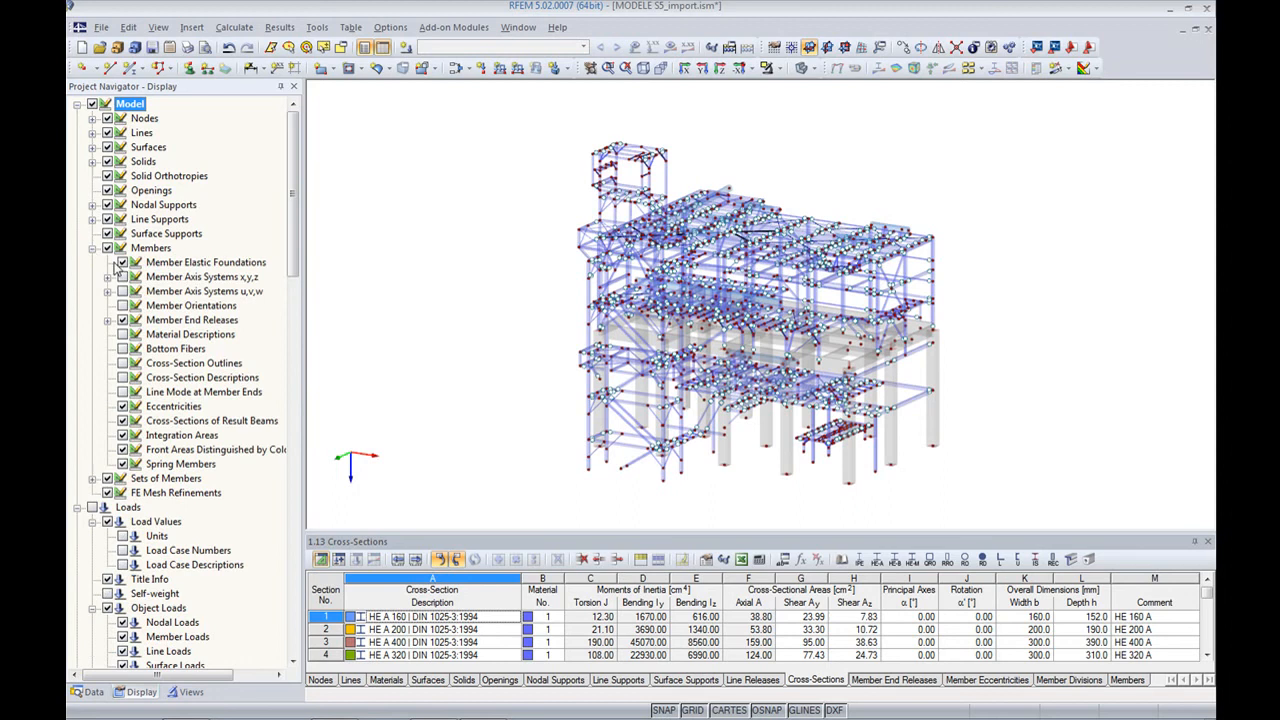
{"action": "left_click", "coordinate": [122, 320]}
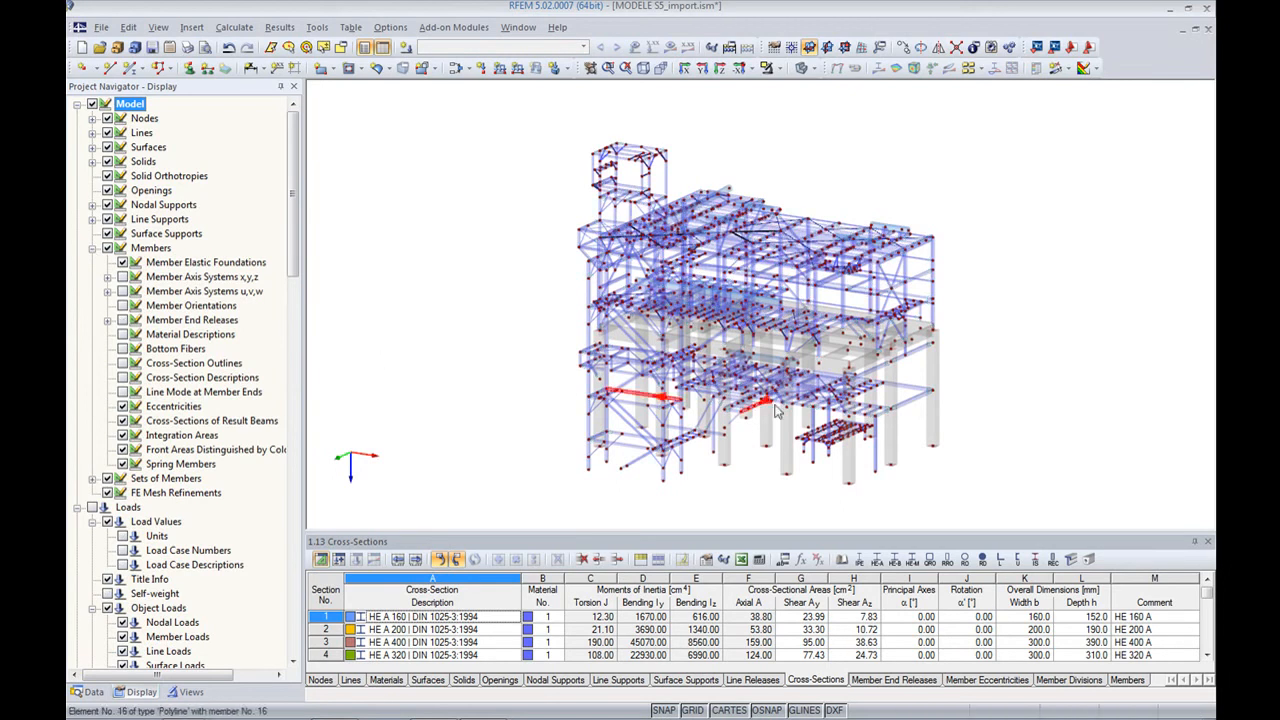
- Color the rendering according to cross-sections and display the model as solid
{"action": "scroll", "coordinate": [232, 494], "scroll_direction": "down", "scroll_amount": 15}
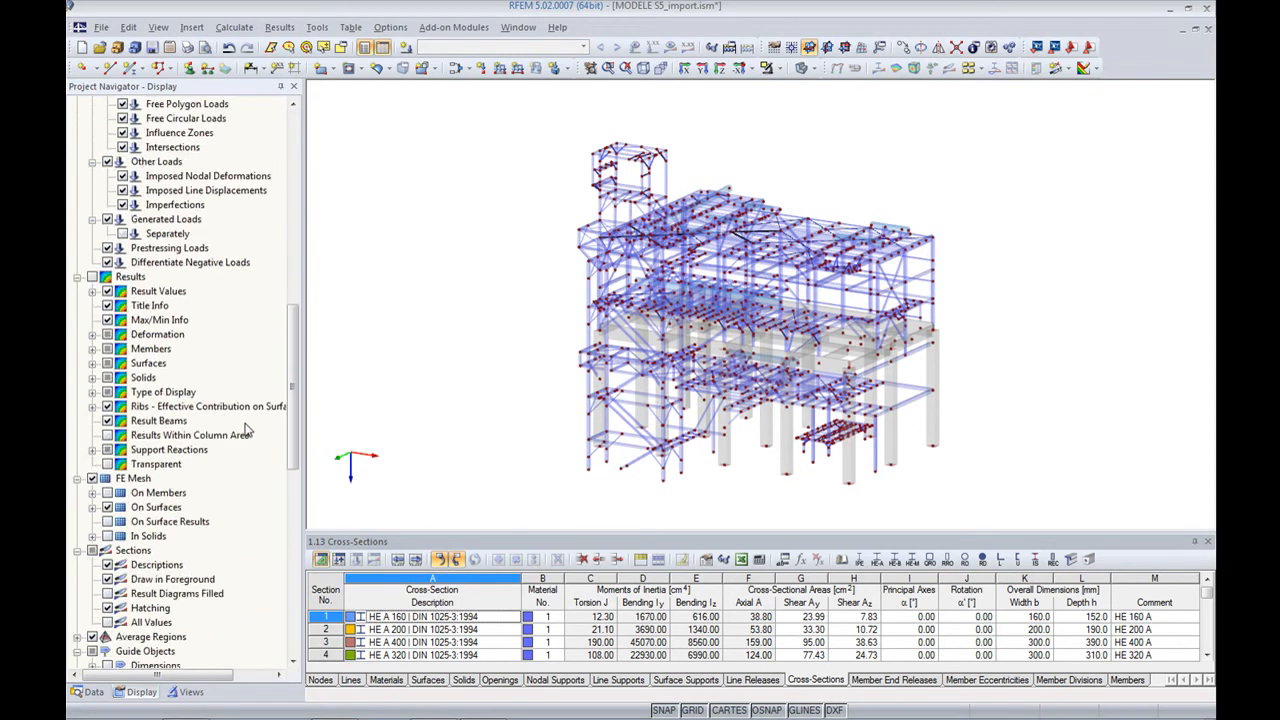
{"action": "scroll", "coordinate": [245, 427], "scroll_direction": "down", "scroll_amount": 11}
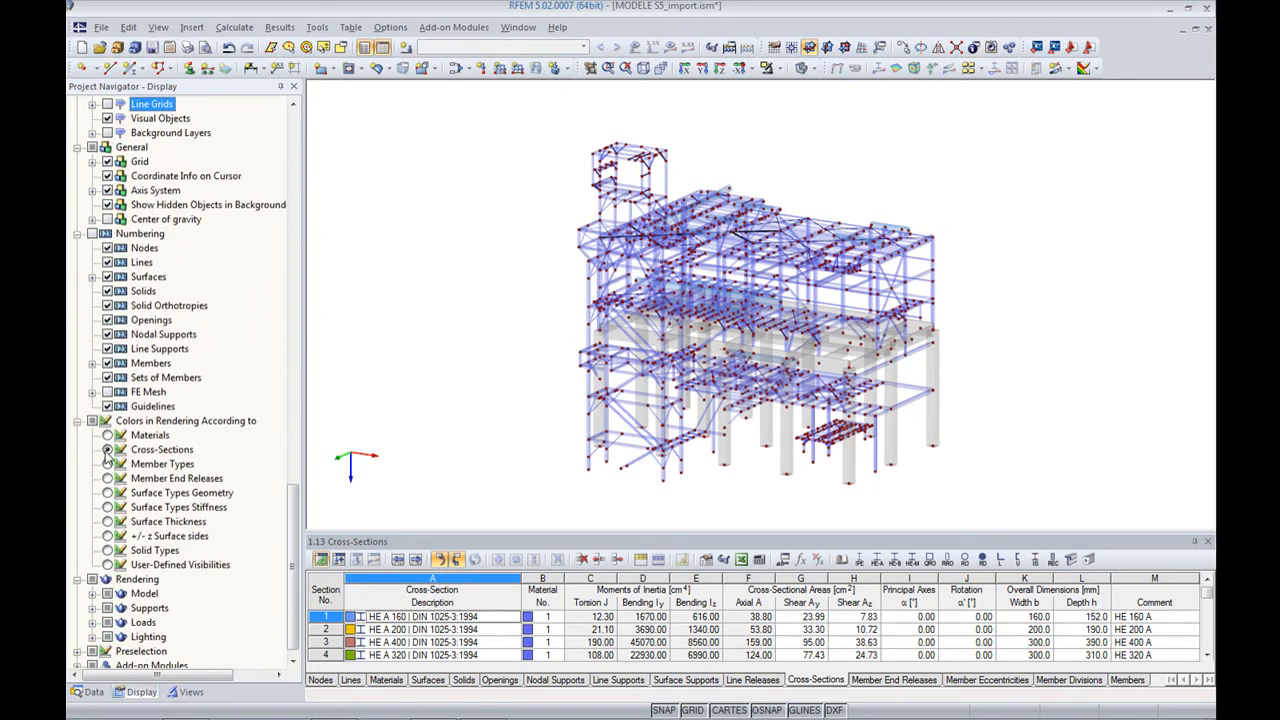
{"action": "left_click", "coordinate": [107, 450]}
{"action": "left_click", "coordinate": [801, 68]}
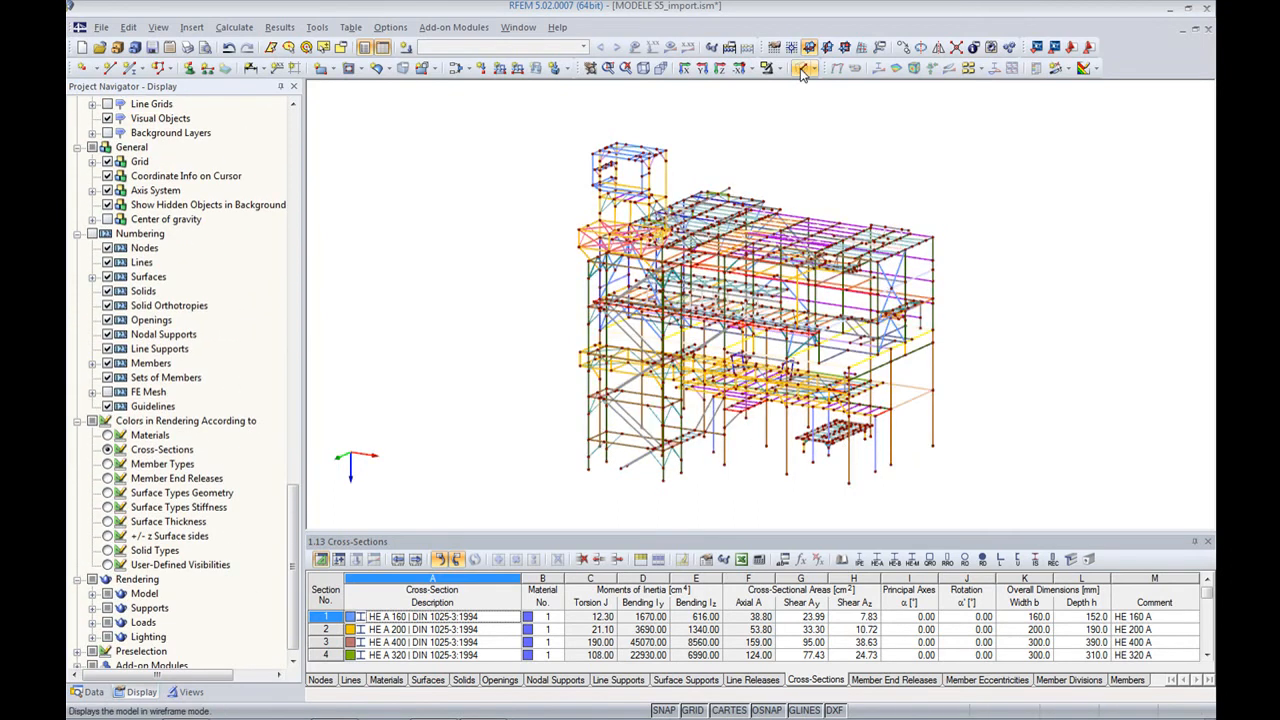
{"action": "left_click", "coordinate": [801, 74]}
- Examine the rendered structure from the opposite side and at close range
{"action": "middle_click_drag", "start_coordinate": [1002, 318], "coordinate": [466, 360], "text": "ctrl"}
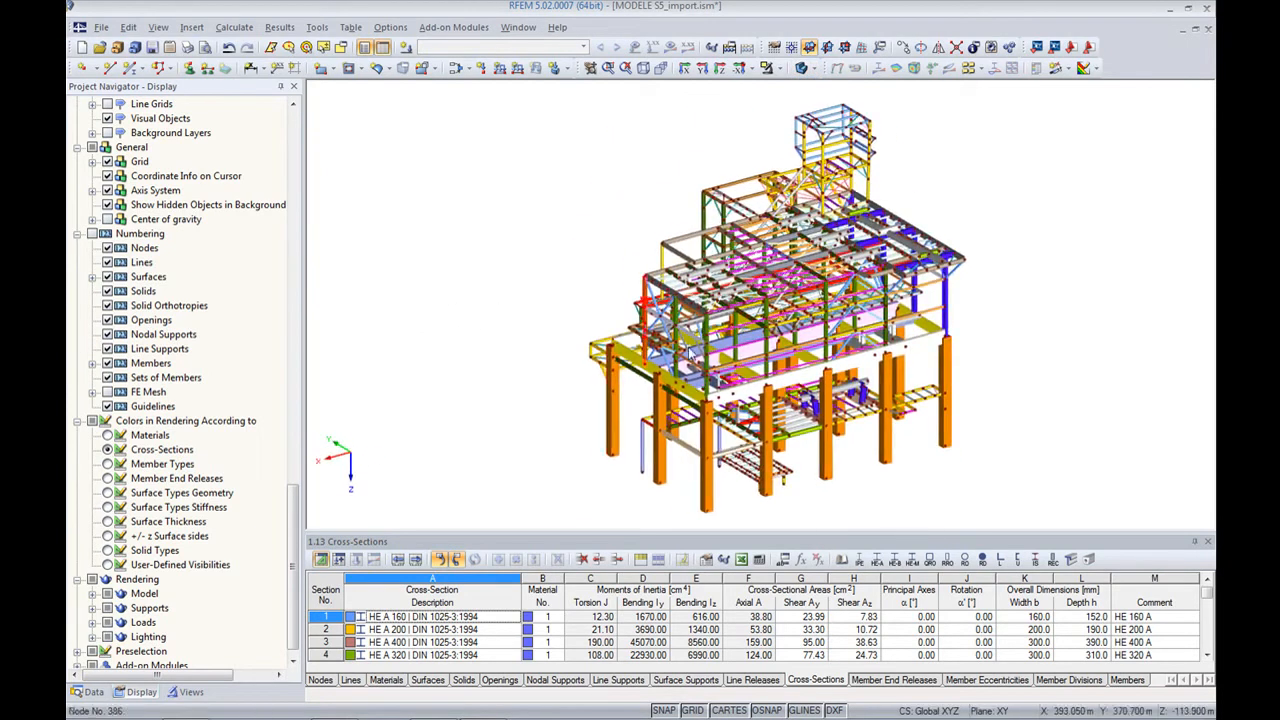
{"action": "scroll", "coordinate": [712, 340], "scroll_direction": "up", "scroll_amount": 3}
{"action": "scroll", "coordinate": [712, 340], "scroll_direction": "up", "scroll_amount": 1}
{"action": "scroll", "coordinate": [948, 492], "scroll_direction": "up", "scroll_amount": 1}
{"action": "middle_click_drag", "start_coordinate": [946, 494], "coordinate": [768, 395]}
{"action": "scroll", "coordinate": [810, 352], "scroll_direction": "down", "scroll_amount": 3}
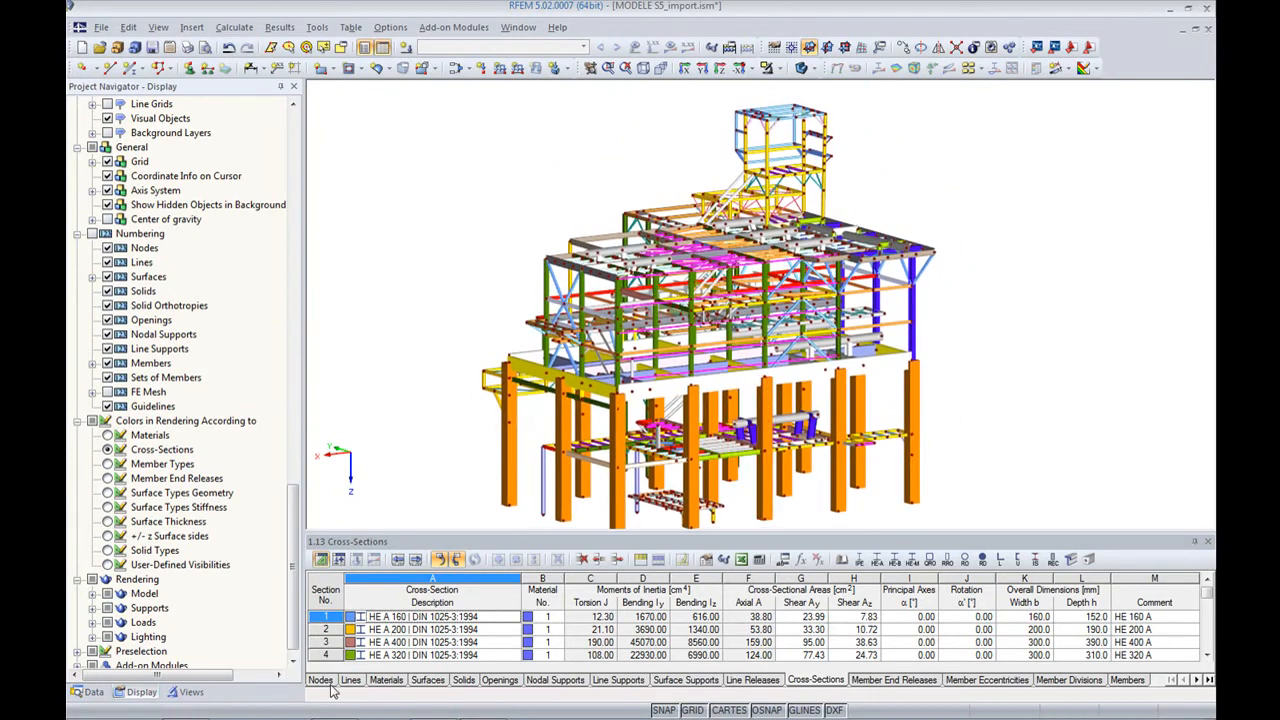
- Review the materials table, highlighting in turn the elements made of DUMMY, Steel S 235 and Concrete C30/37
{"action": "left_click", "coordinate": [386, 680]}
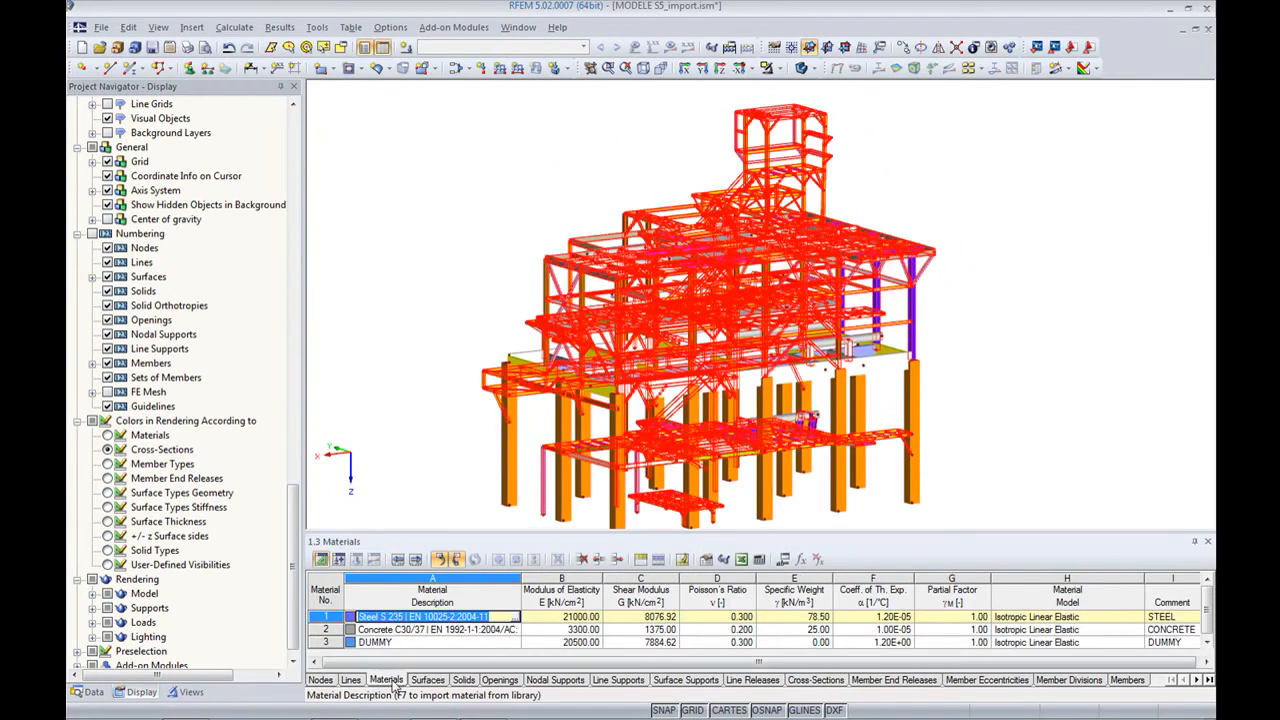
{"action": "left_click", "coordinate": [437, 642]}
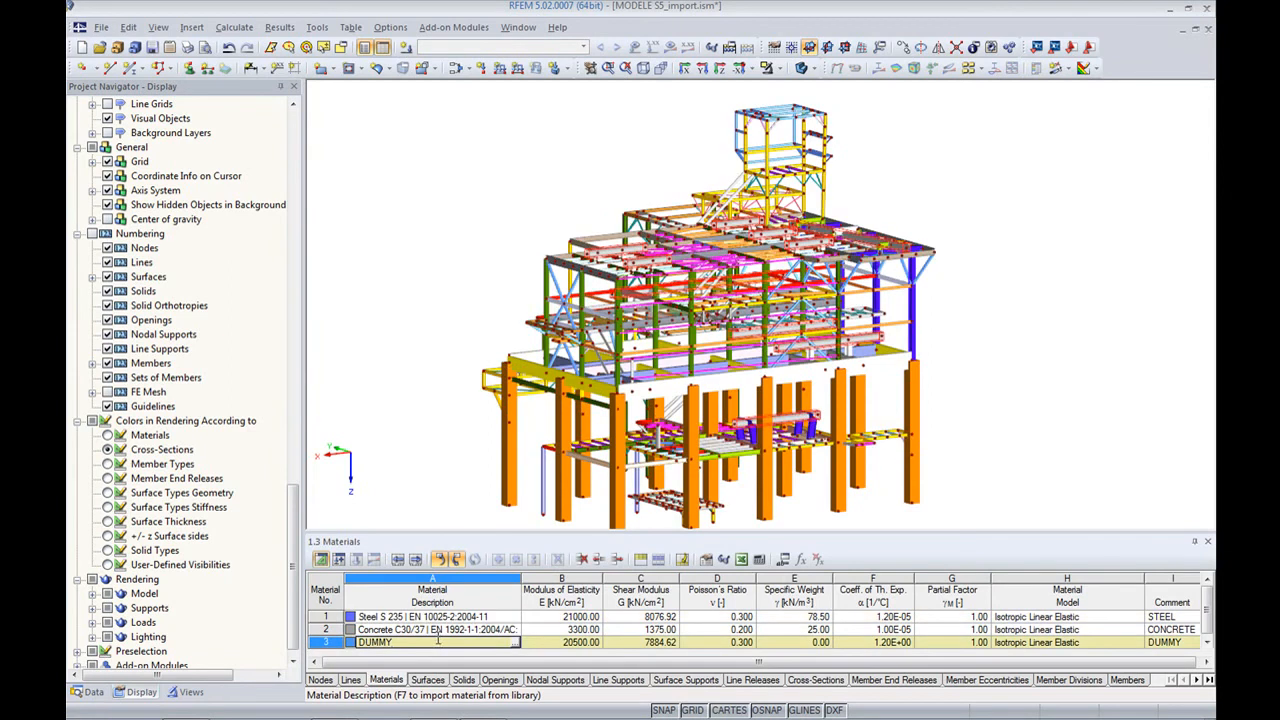
{"action": "middle_click_drag", "start_coordinate": [932, 408], "coordinate": [892, 399], "text": "ctrl"}
{"action": "left_click", "coordinate": [416, 615]}
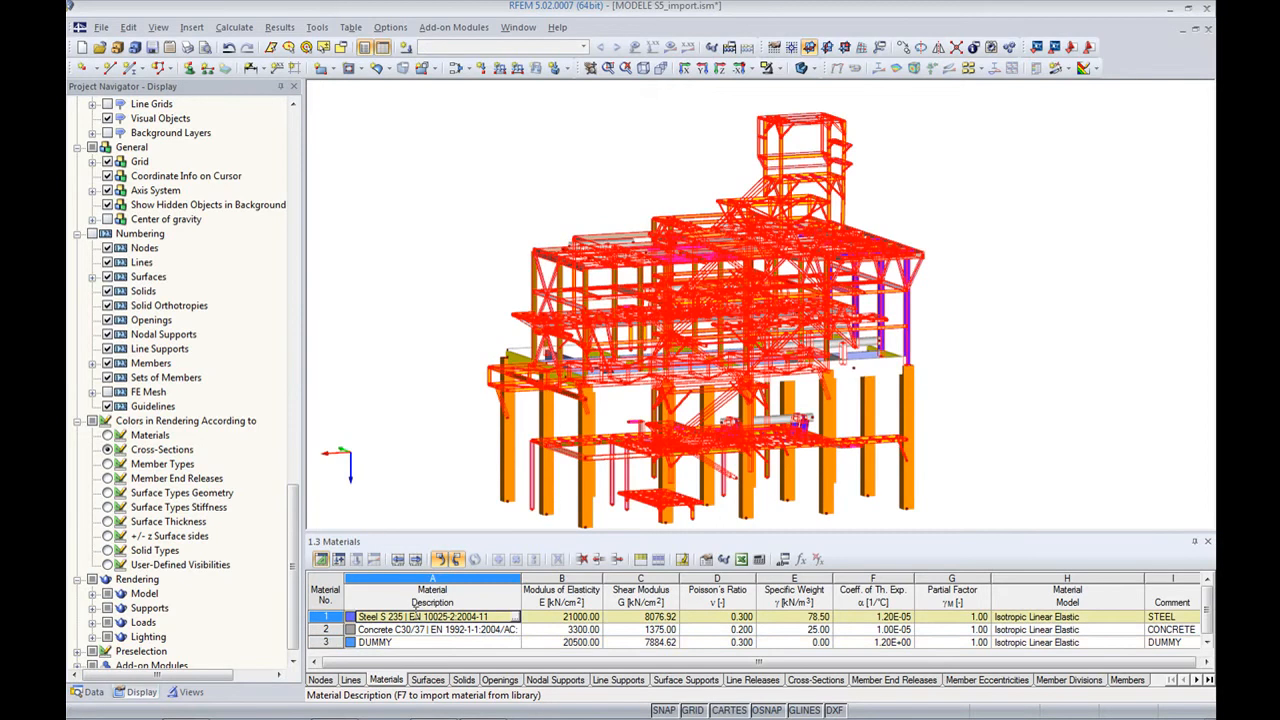
{"action": "left_click", "coordinate": [418, 630]}
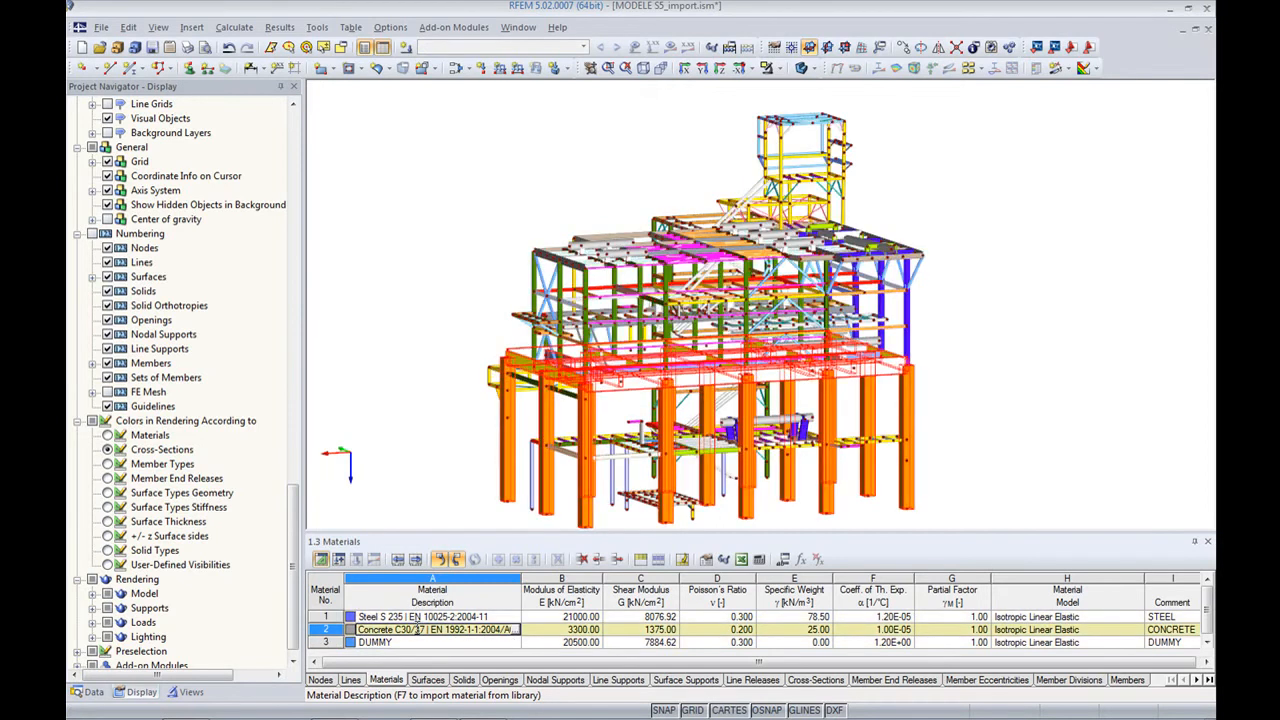